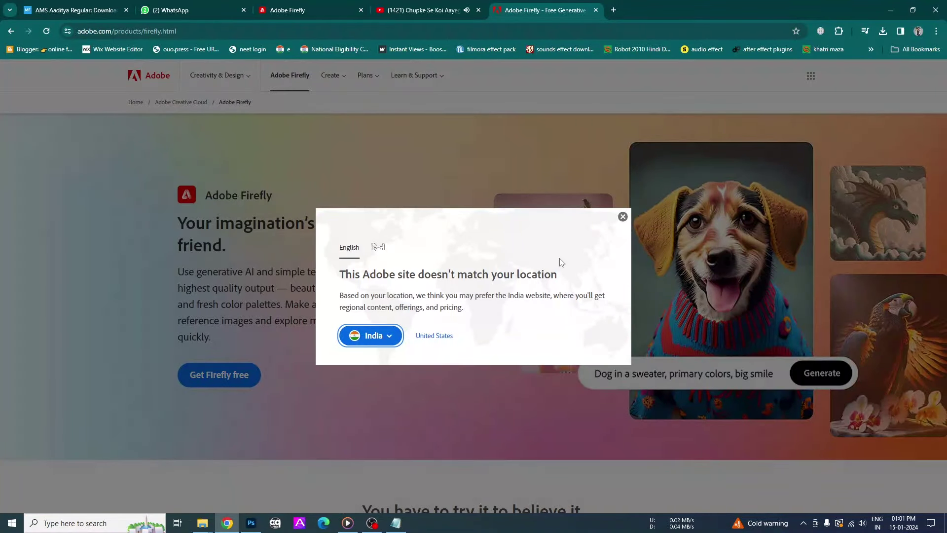
Dismiss the location suggestion and open the free Firefly web app.
left_click(622, 217)
left_click(206, 380)
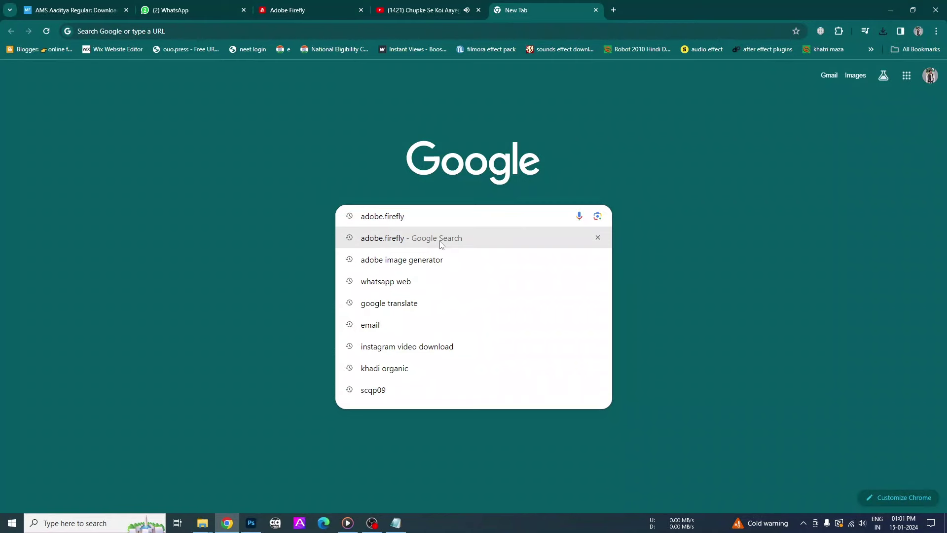
left_click(442, 239)
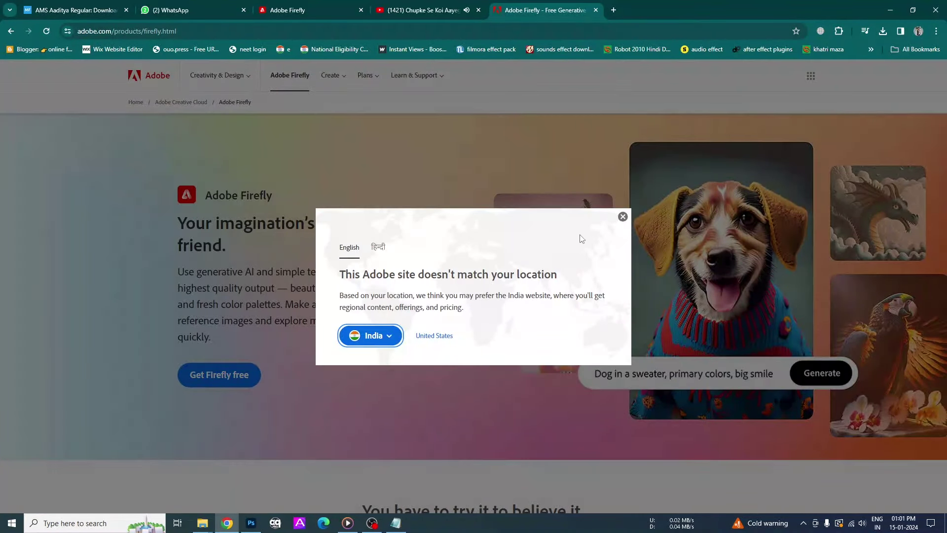
left_click(625, 218)
left_click(212, 375)
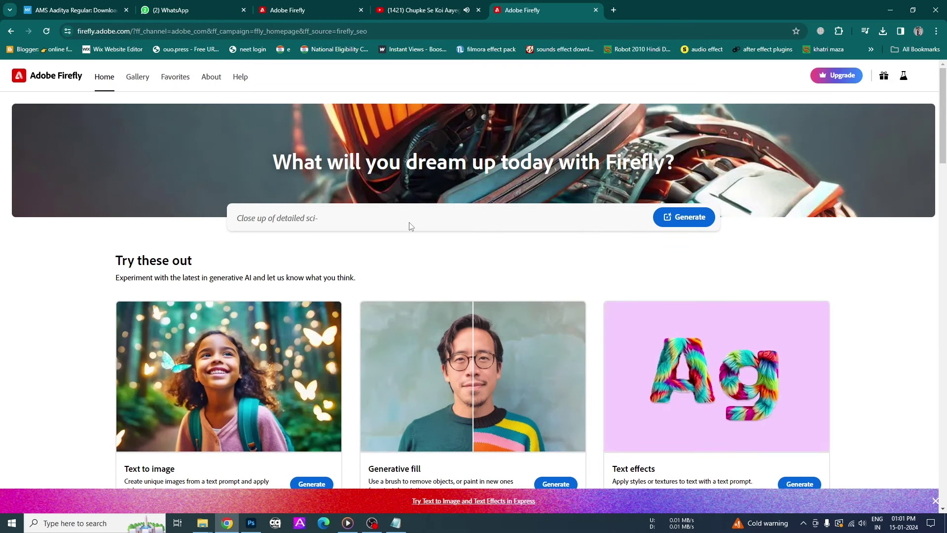
Replace the sample prompt with a Ganesh ji in water with smoke and real texture prompt, then generate.
left_click(355, 219)
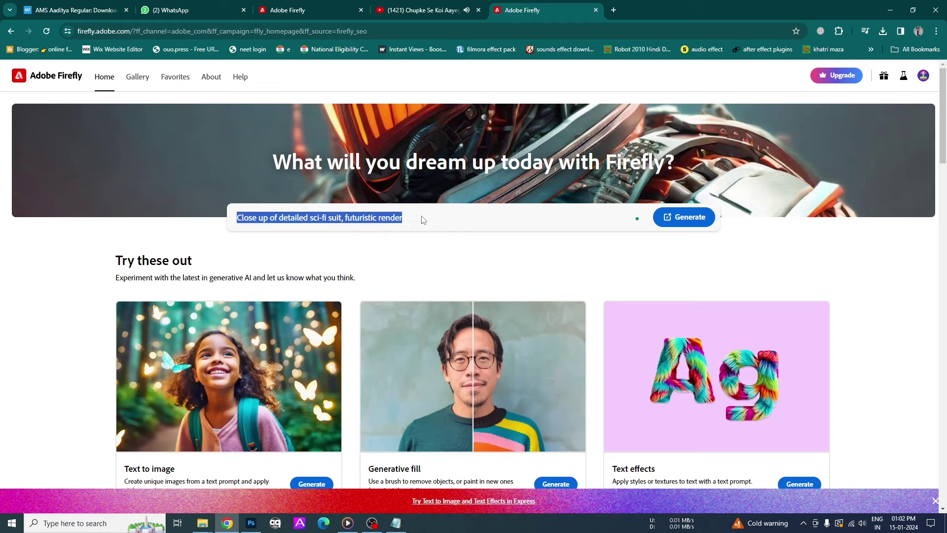
key("BackSpace")
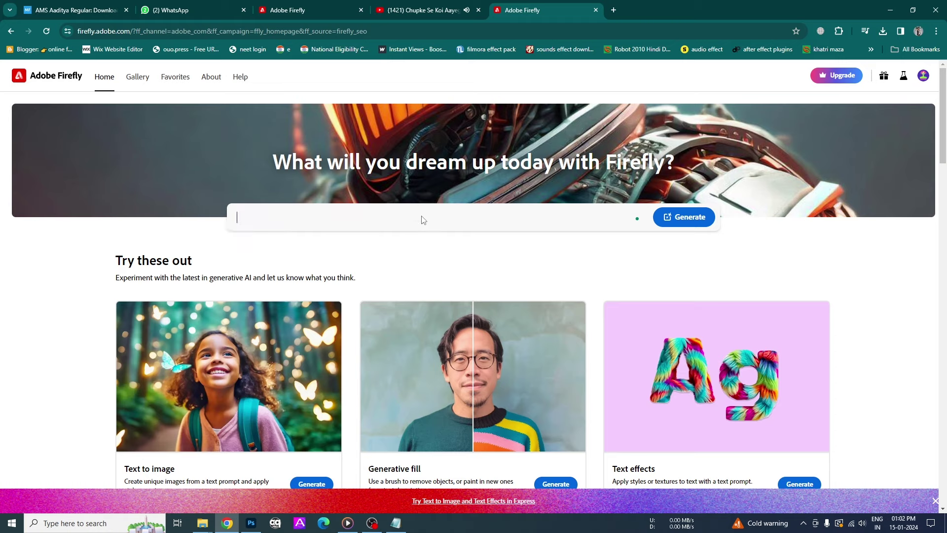
type("ganesh ji in water with s")
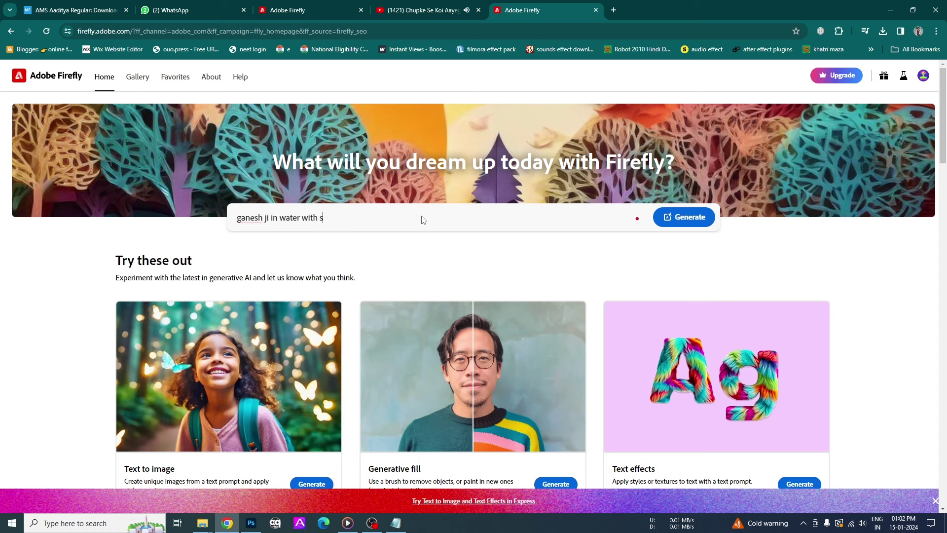
type("moke add some real texture")
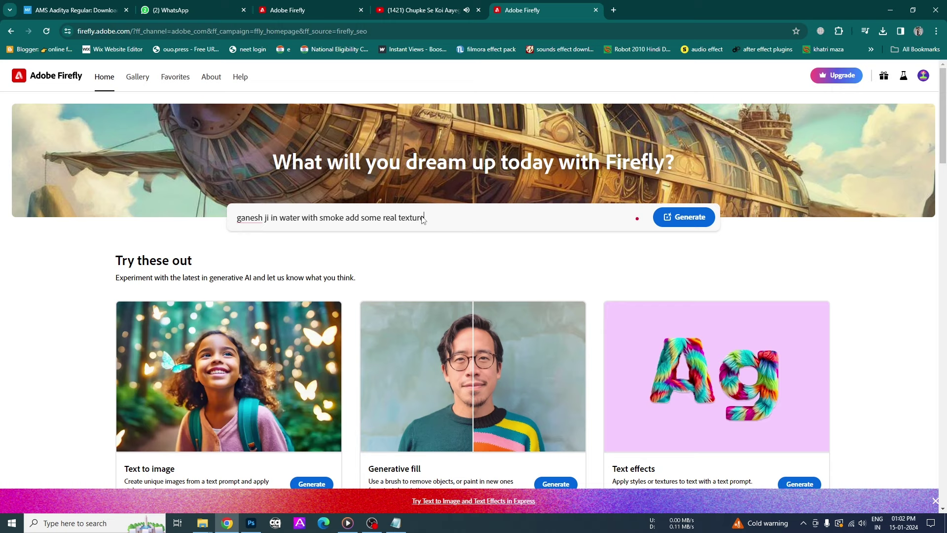
key("Return")
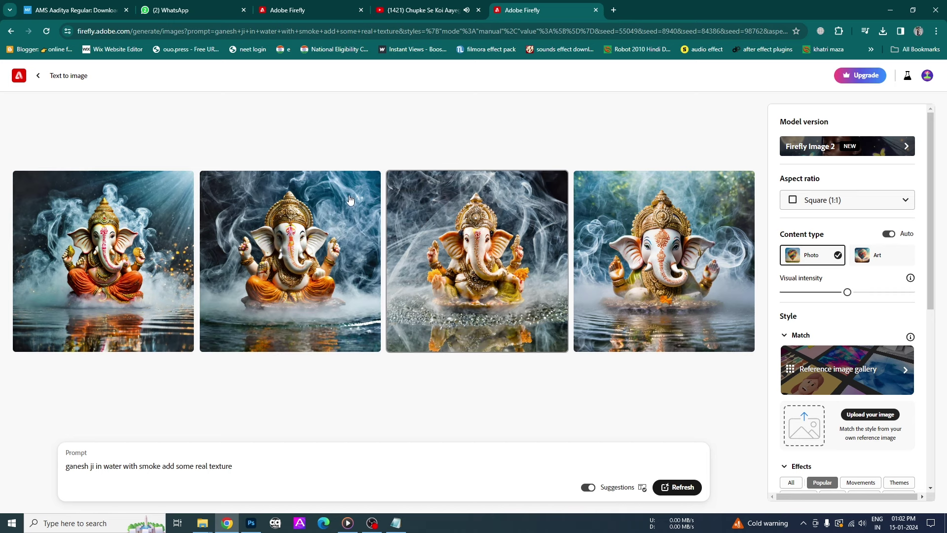
Download the first Ganesh-in-water image as a JPG and open the downloaded file.
left_click(164, 285)
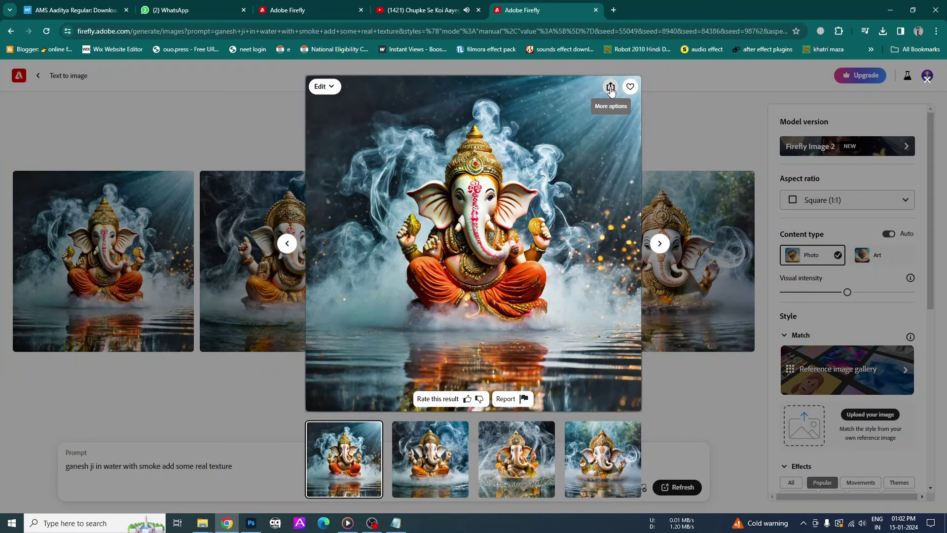
left_click(609, 88)
left_click(641, 108)
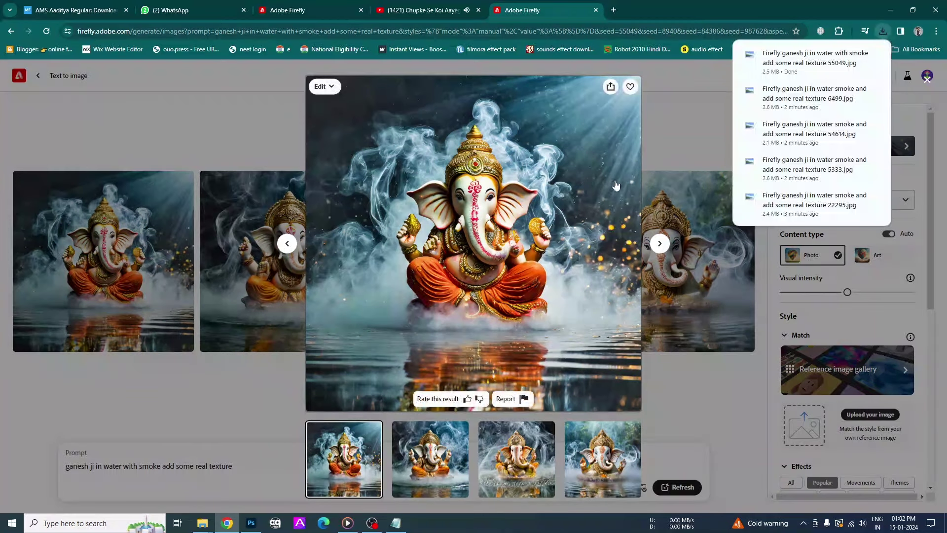
left_click(792, 65)
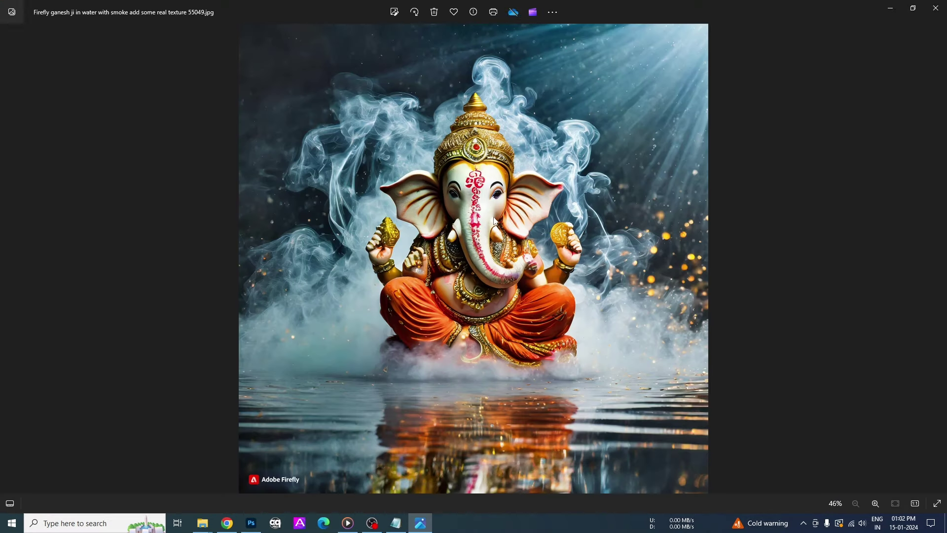
Zoom in on the downloaded Ganesh photo, pan to the crown and smoke, fit it back, and close Photos.
double_click(493, 217)
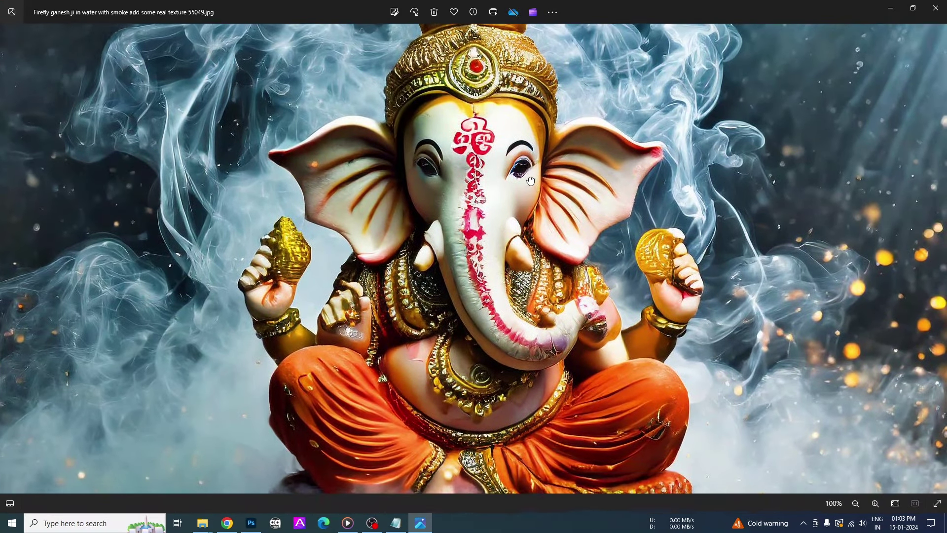
mouse_move(507, 227)
left_mouse_down()
mouse_move(526, 371)
mouse_move(447, 256)
mouse_move(446, 164)
left_mouse_up()
double_click(502, 270)
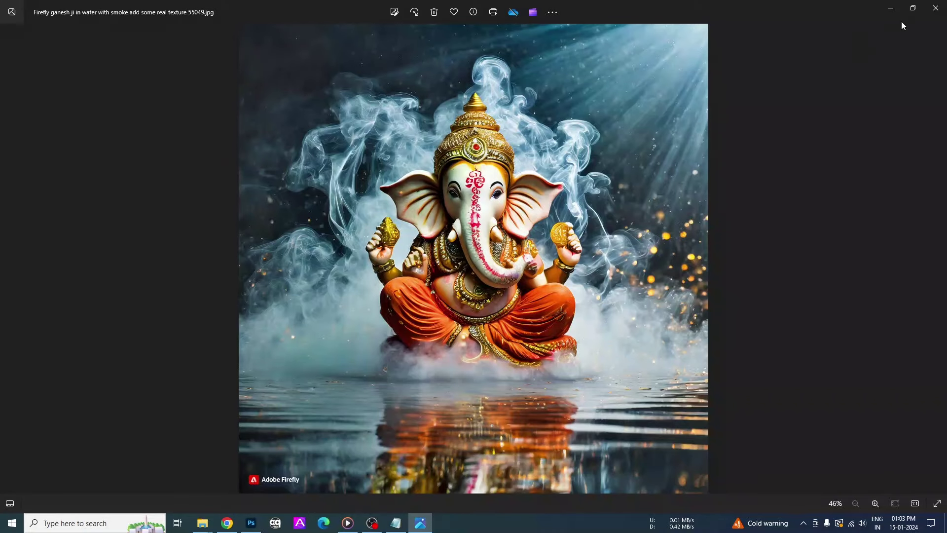
left_click(936, 8)
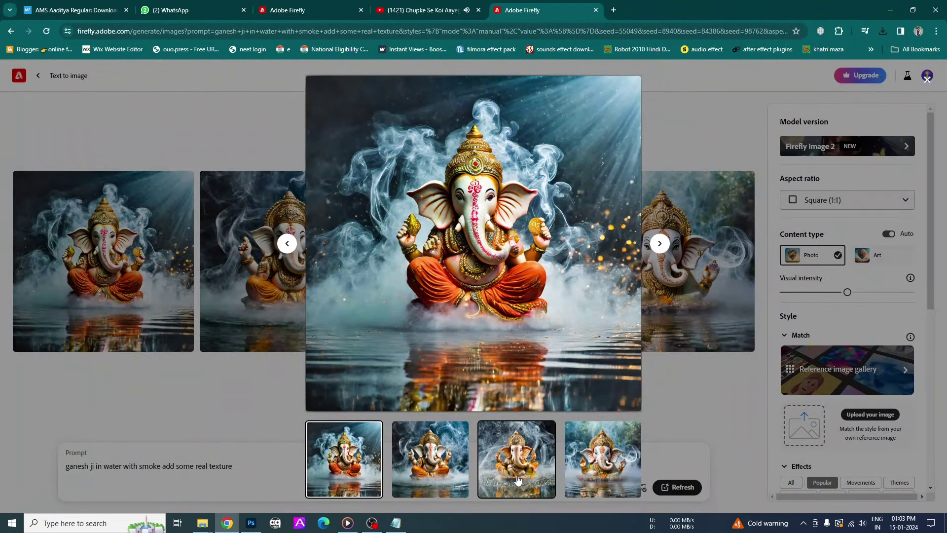
Download the fourth Ganesh image and inspect it in Photos before closing the viewer.
left_click(567, 463)
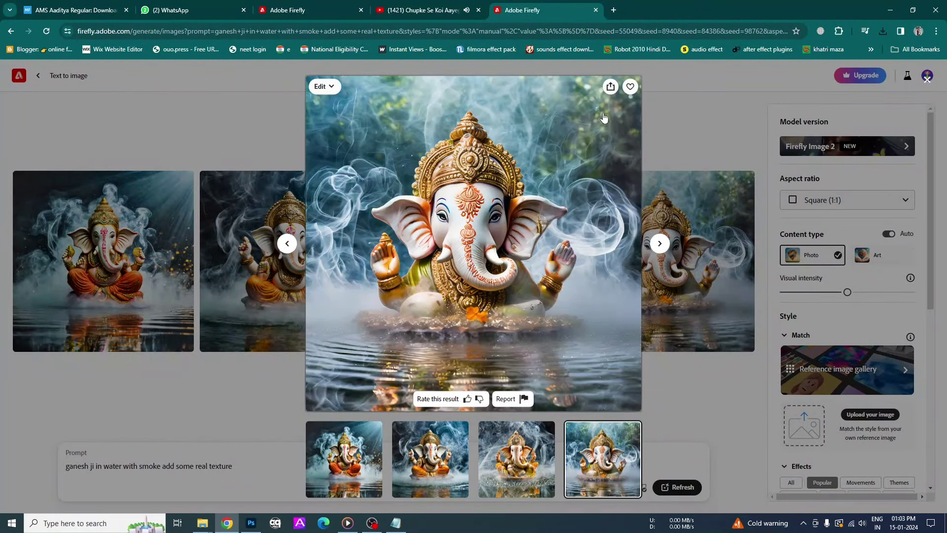
left_click(611, 86)
left_click(622, 104)
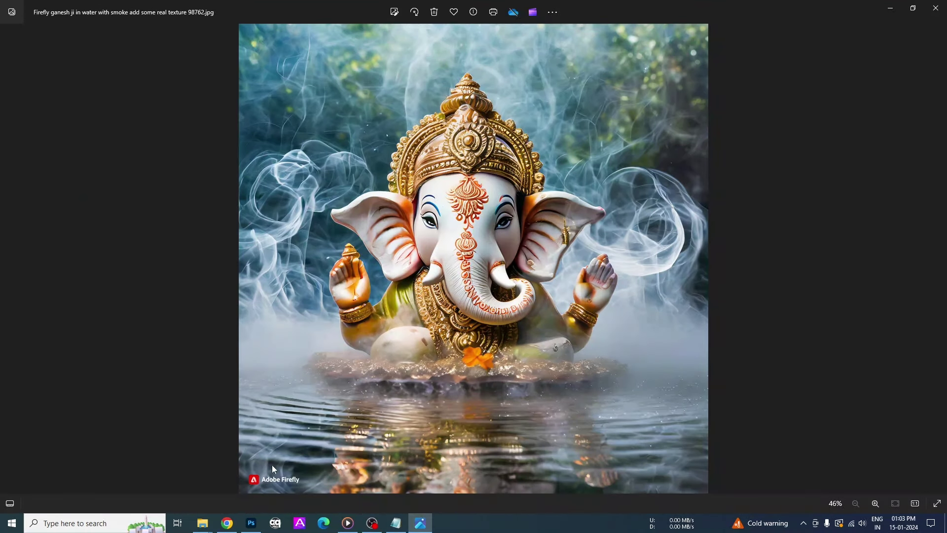
scroll(273, 467, "up", 3)
mouse_move(464, 202)
left_mouse_down()
mouse_move(485, 456)
mouse_move(487, 373)
left_mouse_up()
scroll(487, 376, "down", 2)
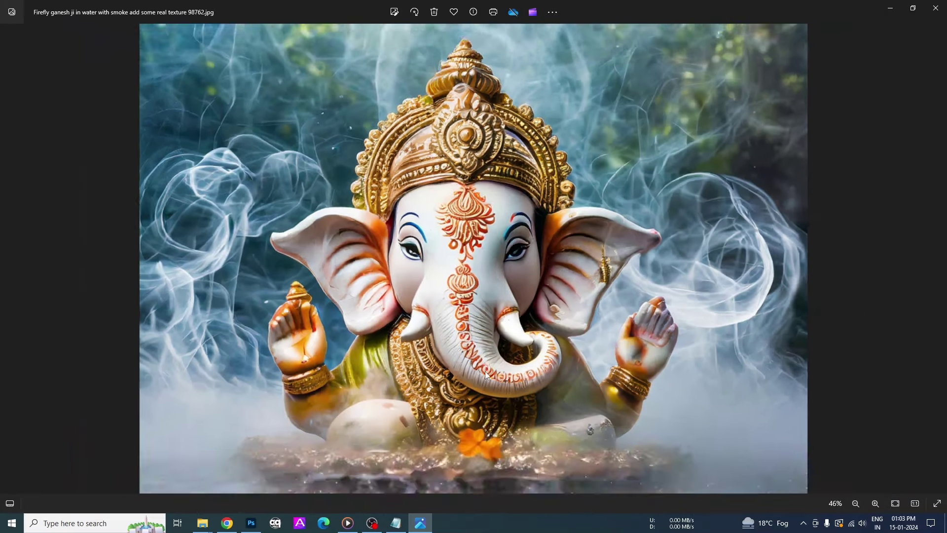
scroll(486, 376, "down", 1)
scroll(238, 495, "up", 1)
scroll(239, 495, "up", 3)
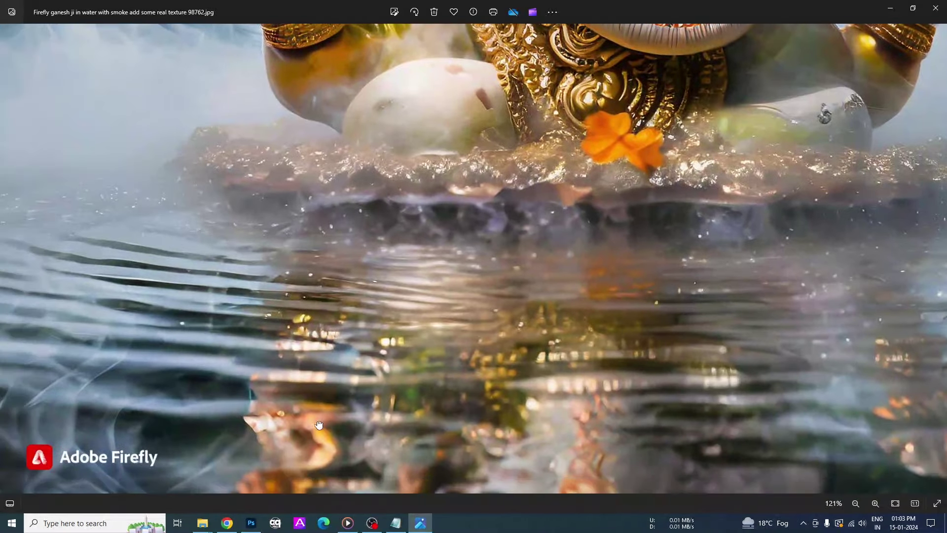
scroll(381, 404, "down", 2)
scroll(380, 404, "down", 1)
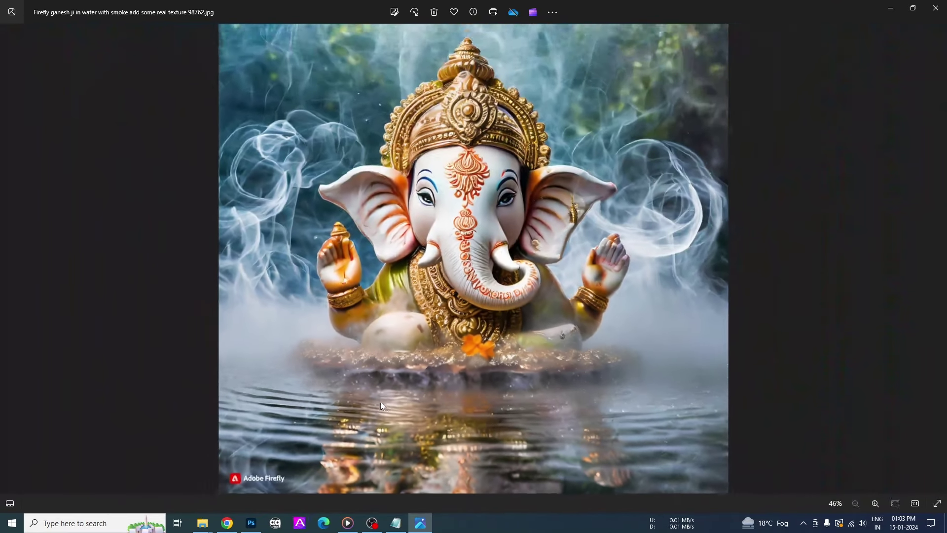
left_click(936, 8)
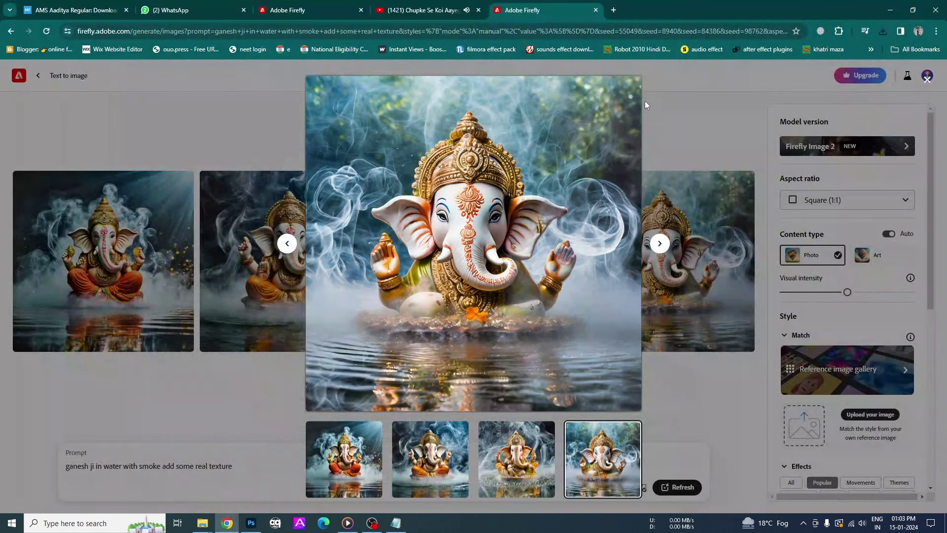
Change the prompt to 'ganesh ji in forest with smoke add some real texture' and generate.
left_click(665, 123)
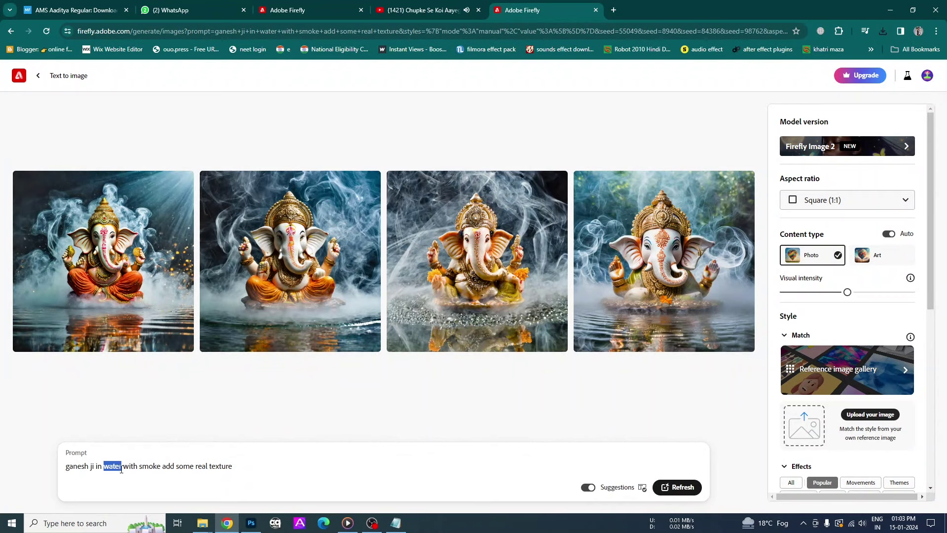
key("BackSpace")
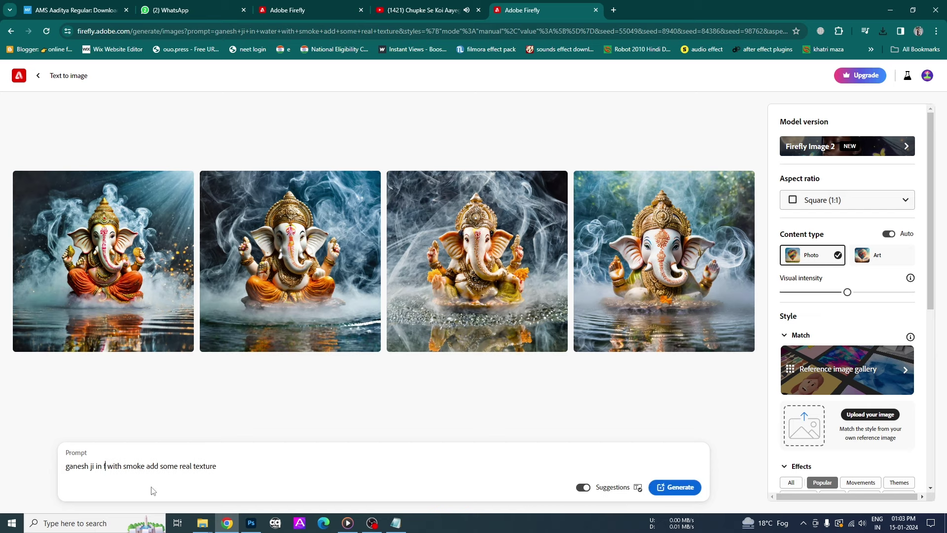
type("forest")
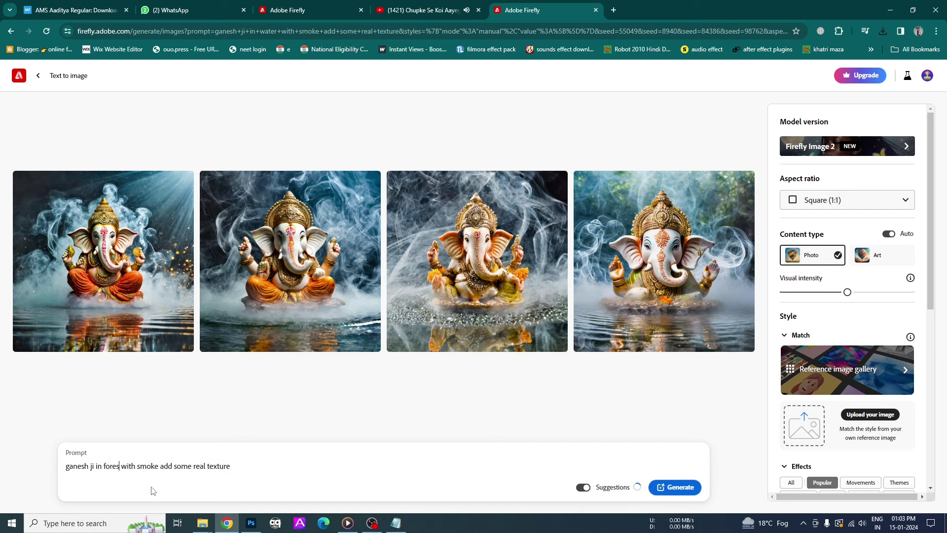
left_click(673, 488)
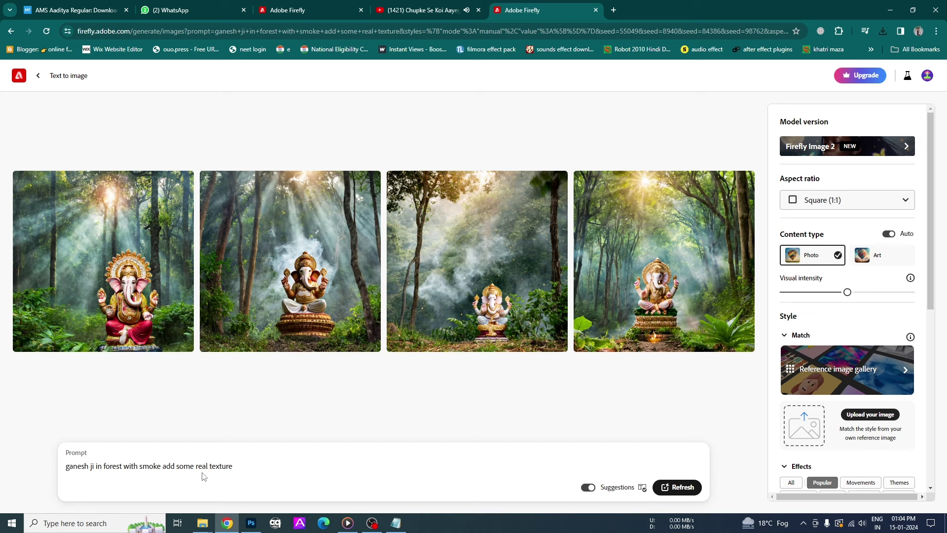
Download the second forest Ganesh image as a JPG and view it in Photos.
left_click(123, 306)
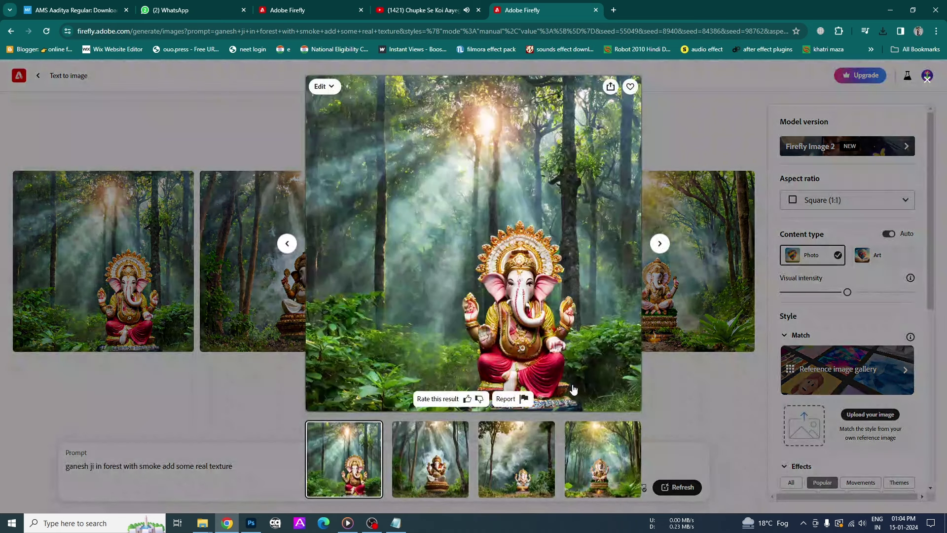
left_click(444, 459)
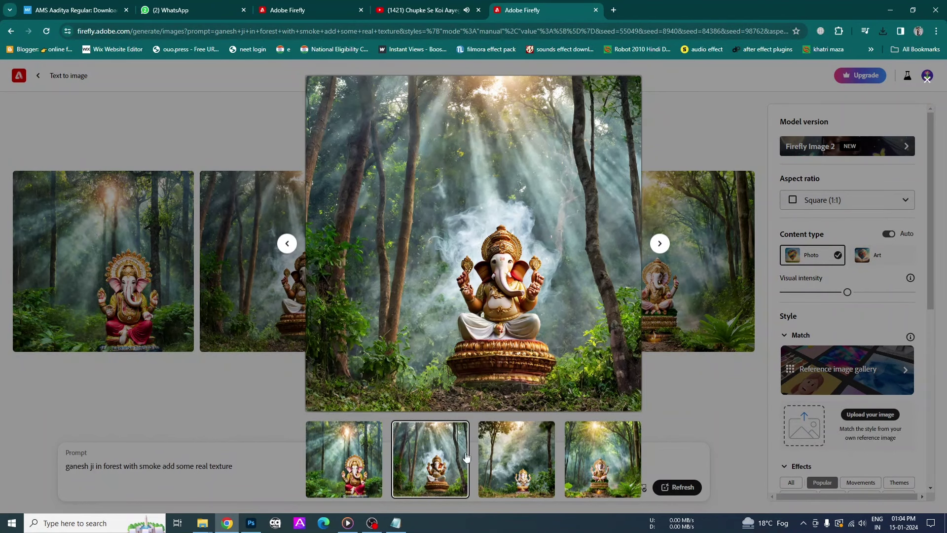
left_click(610, 87)
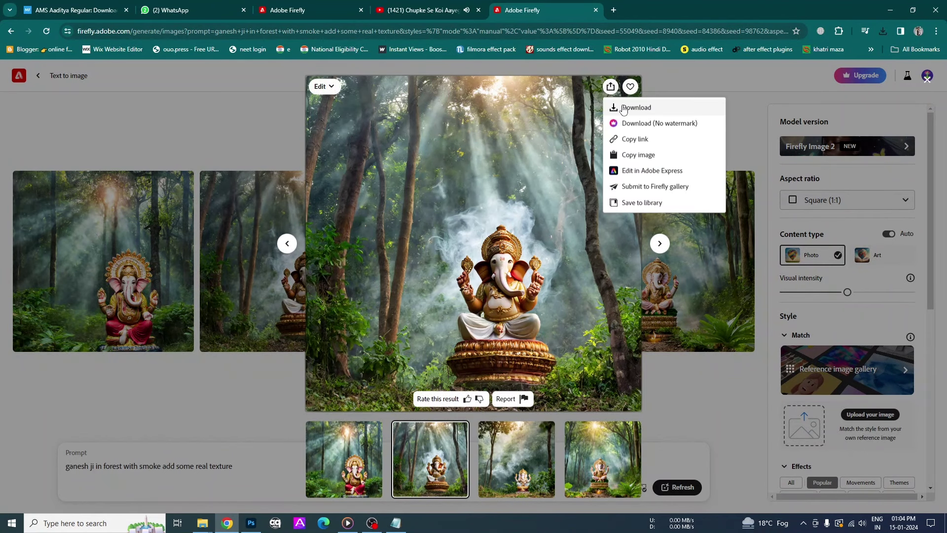
left_click(624, 108)
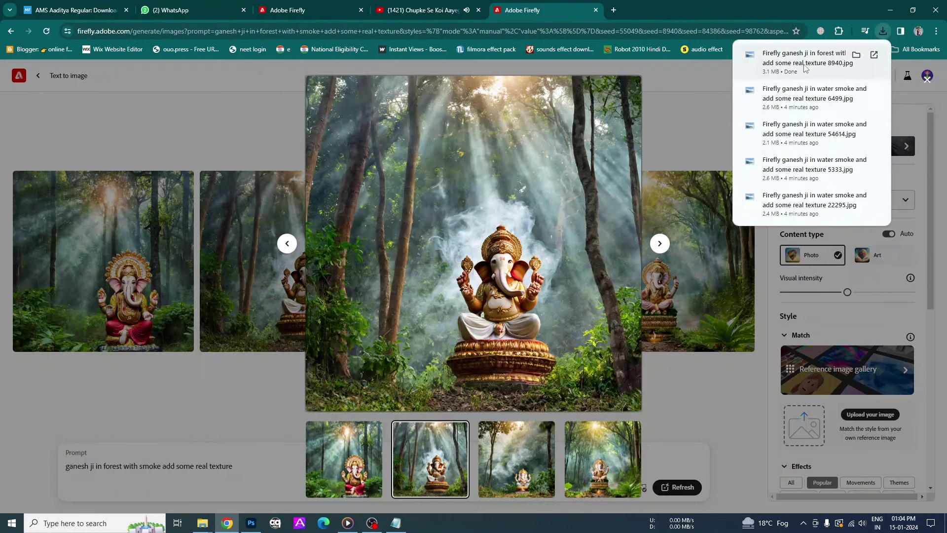
left_click(805, 67)
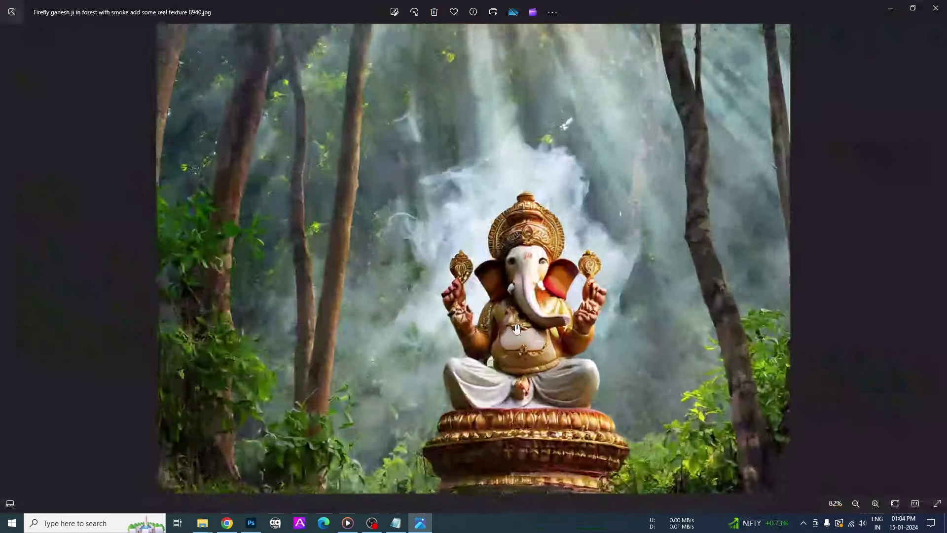
scroll(516, 328, "up", 5)
scroll(518, 328, "down", 5)
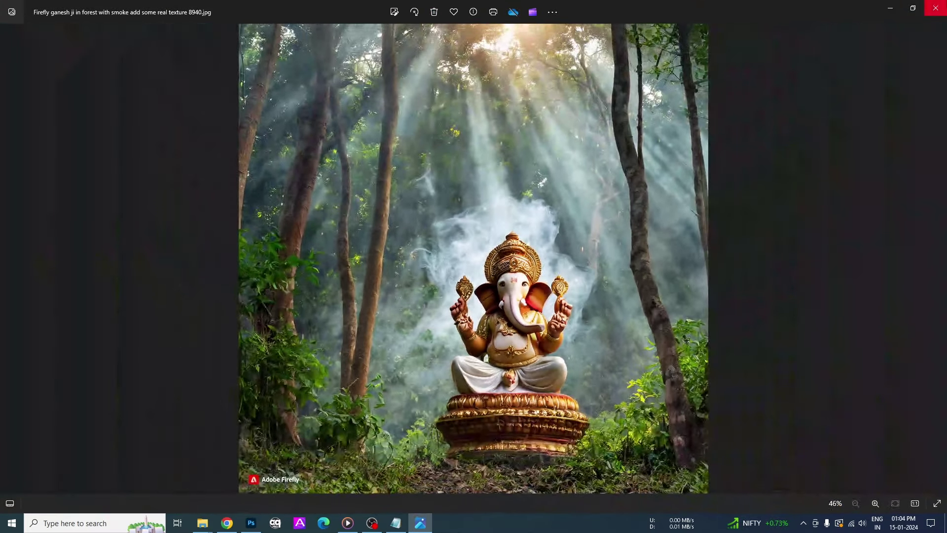
key("alt+F4")
Preview the third and fourth forest Ganesh images, then return to the results grid.
left_click(532, 453)
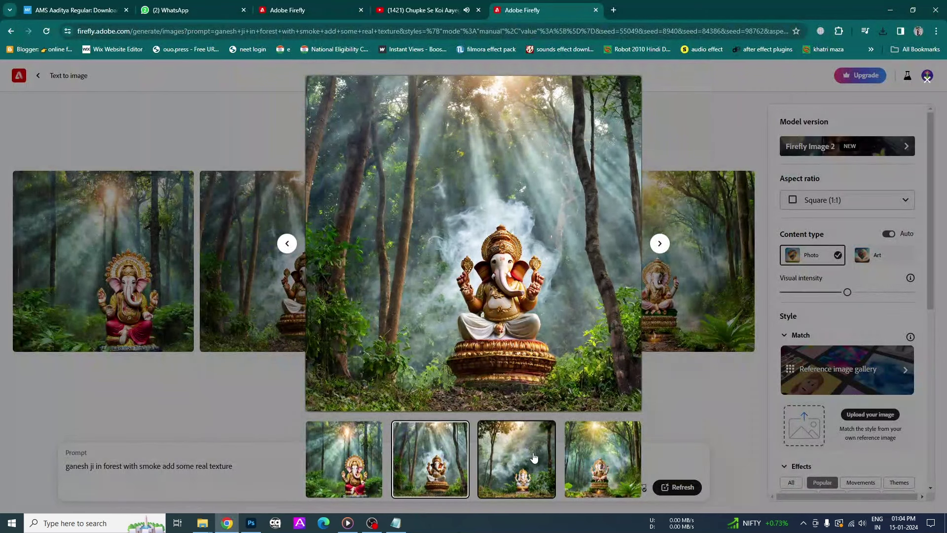
left_click(586, 462)
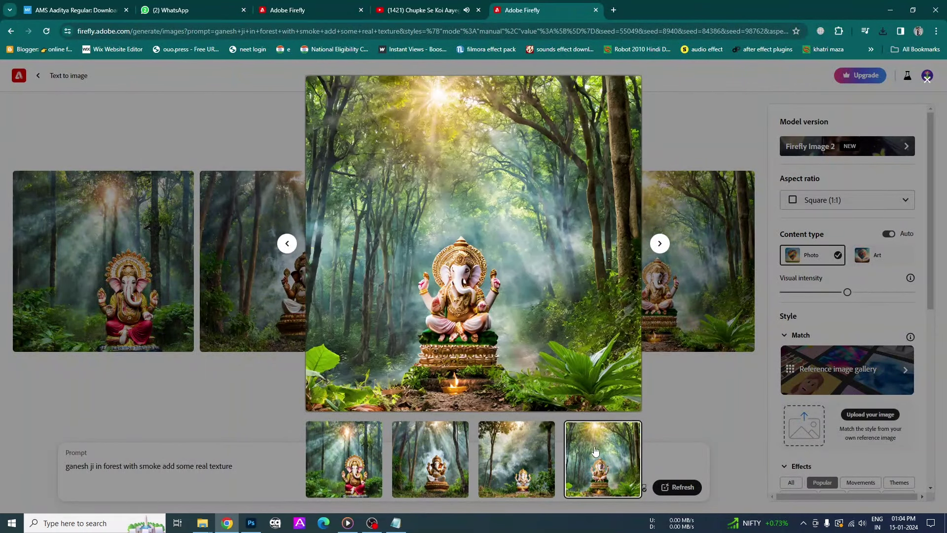
left_click(667, 97)
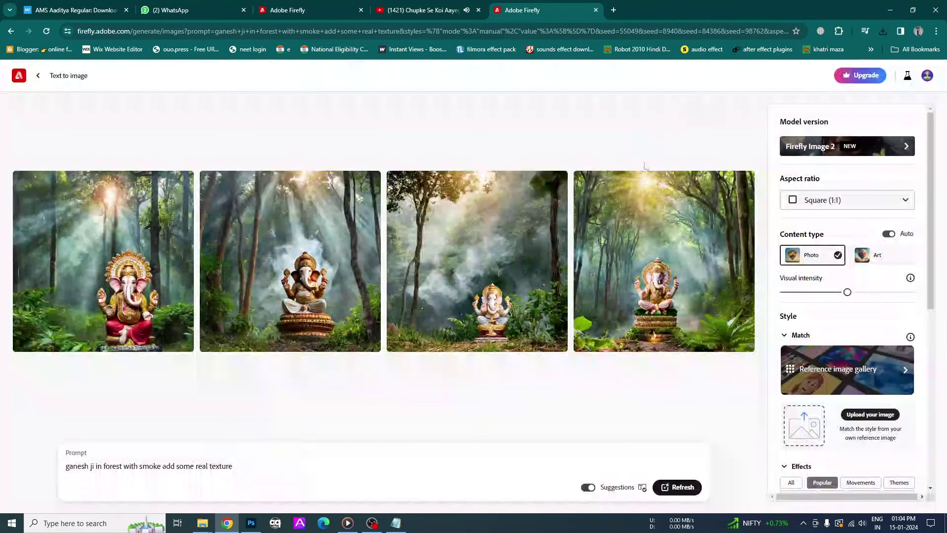
Edit the prompt to 'ganesh ji in cloud with smoke Add rain effect' and generate.
double_click(114, 466)
type("cloud")
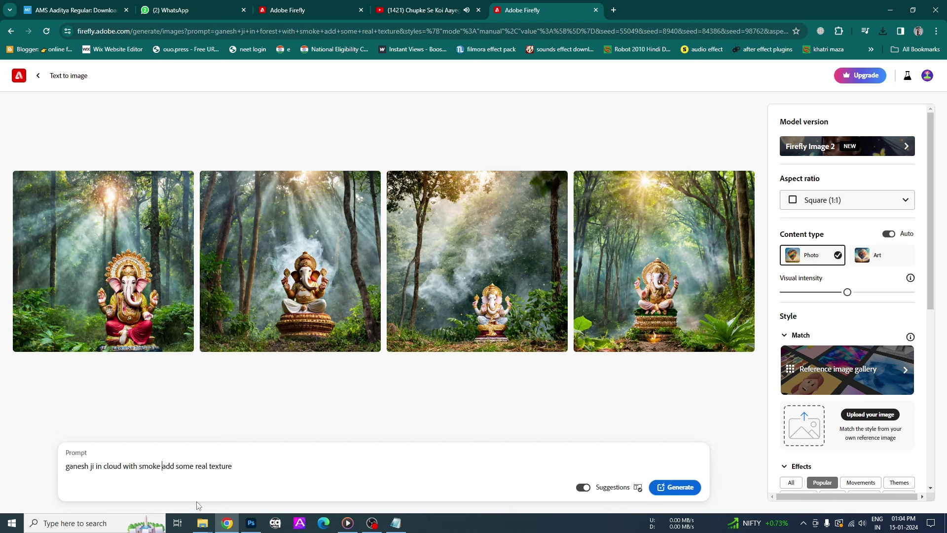
key("shift+Right")
key("shift+Right")
key("shift+Right")
key("shift+Right")
key("shift+Right")
key("shift+Right")
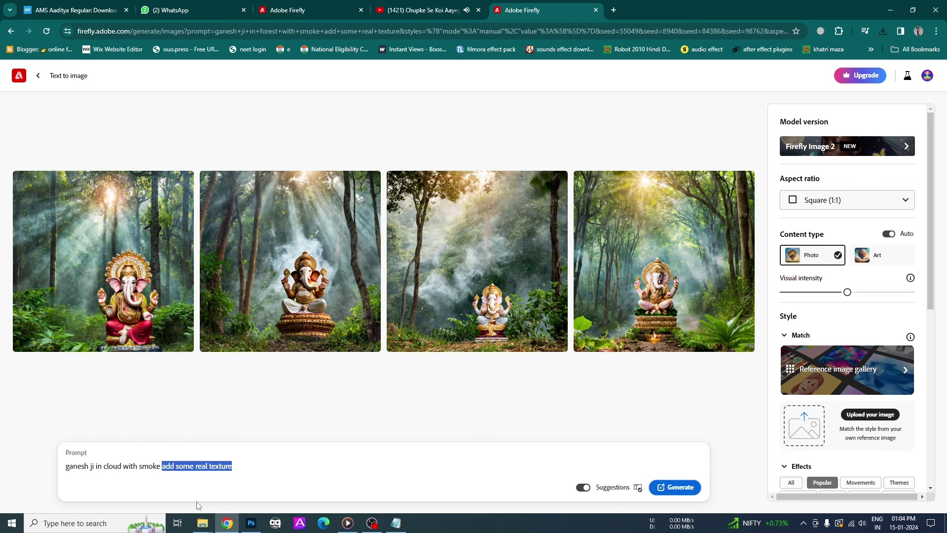
type("Ad")
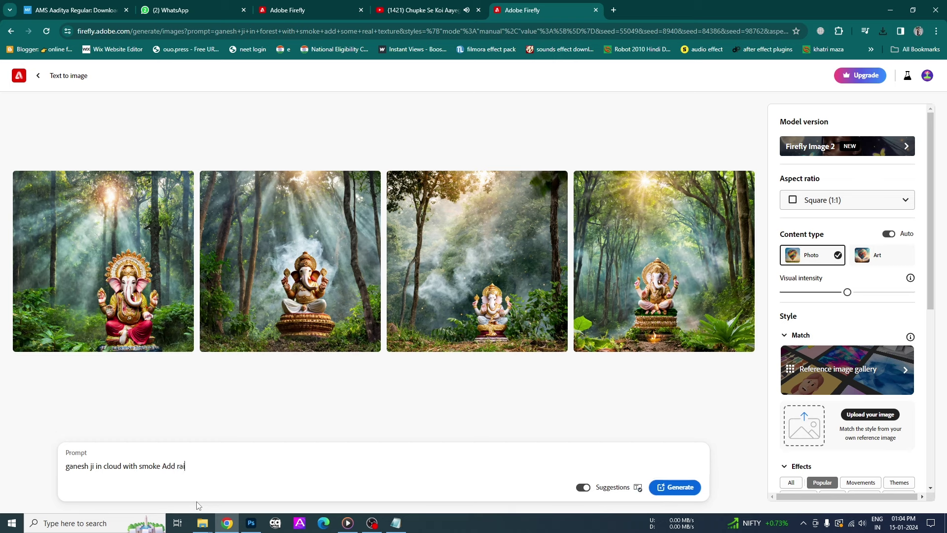
type("effe")
type("ct")
key("Return")
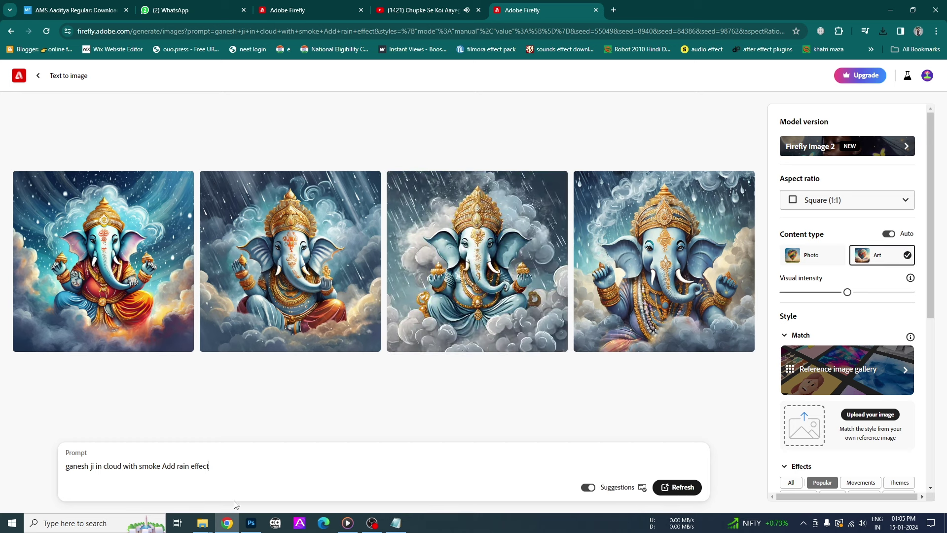
Download the first rain-in-clouds Ganesh image and check it in Photos.
left_click(124, 256)
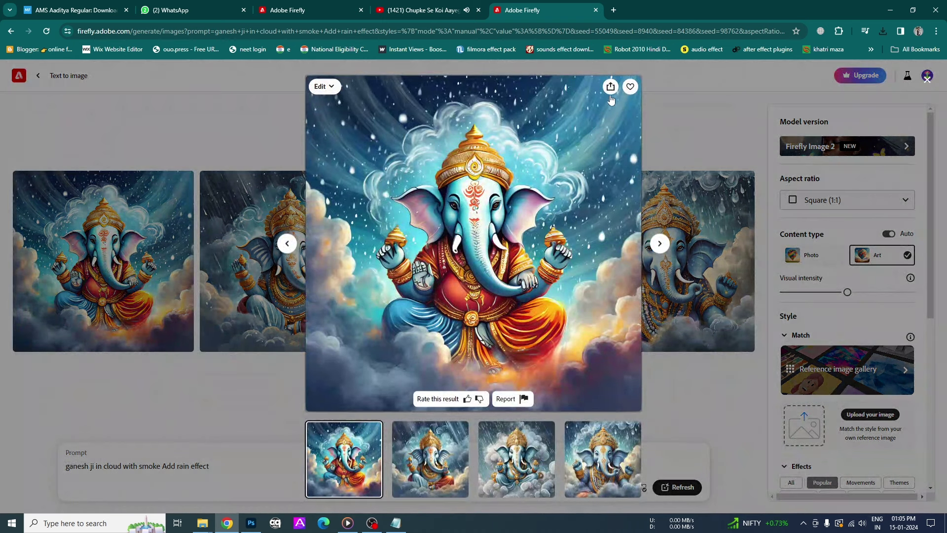
left_click(610, 87)
left_click(636, 105)
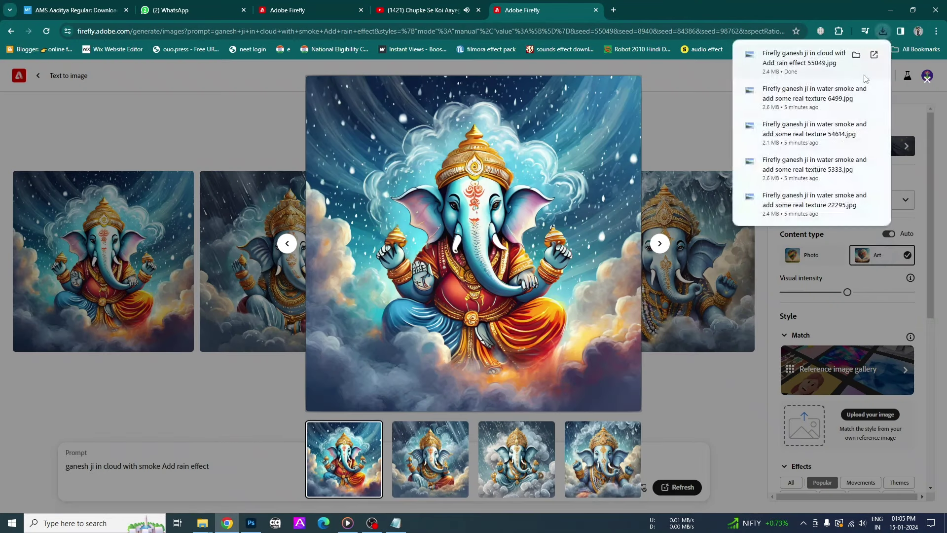
left_click(813, 59)
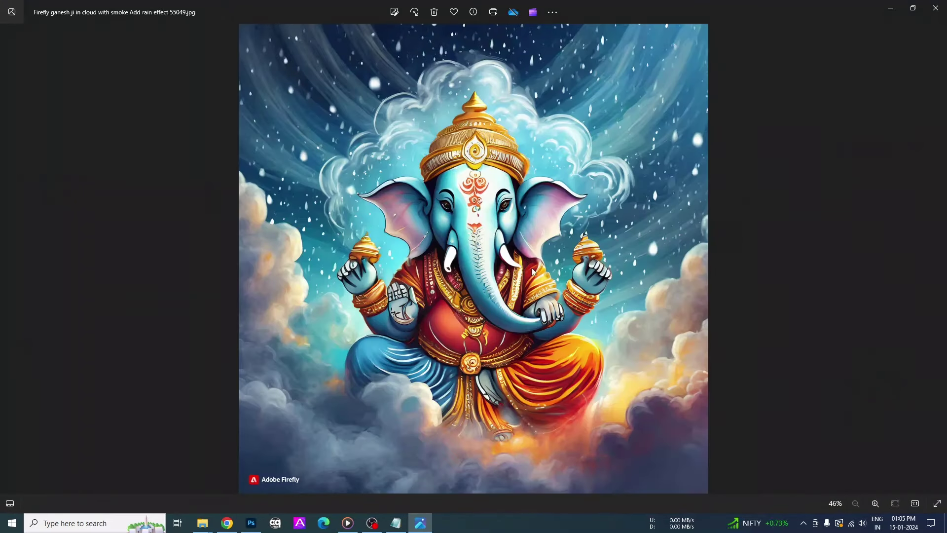
scroll(494, 212, "up", 3)
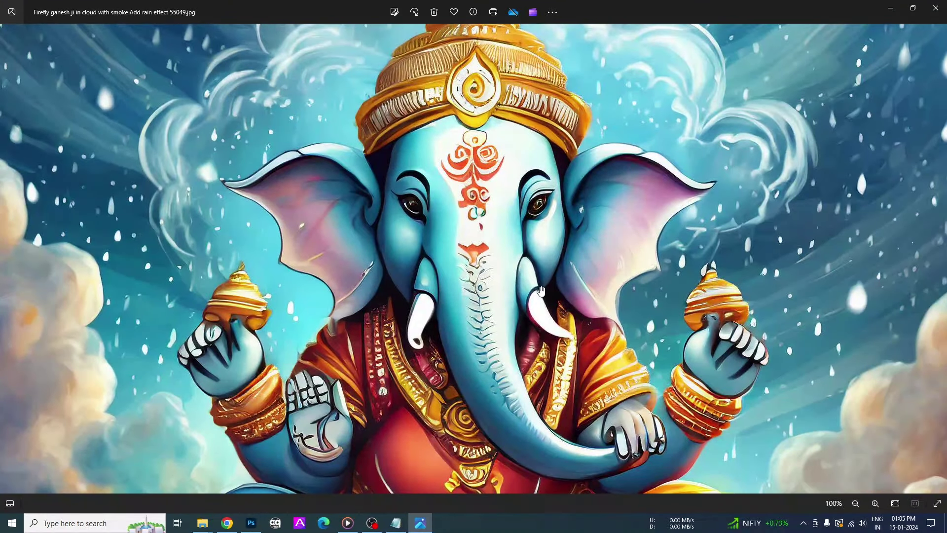
scroll(541, 291, "down", 5)
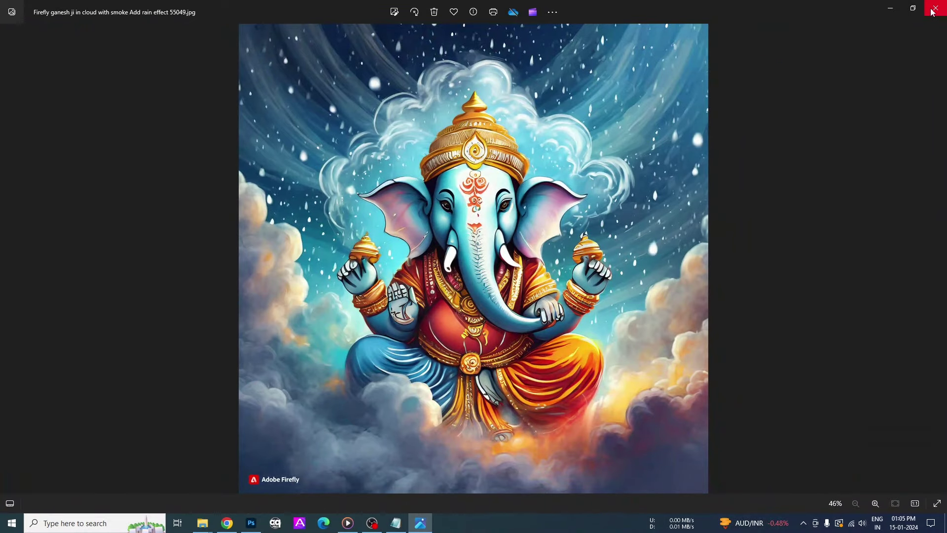
left_click(932, 11)
Download the second rain-in-clouds Ganesh image and check it in Photos.
left_click(429, 458)
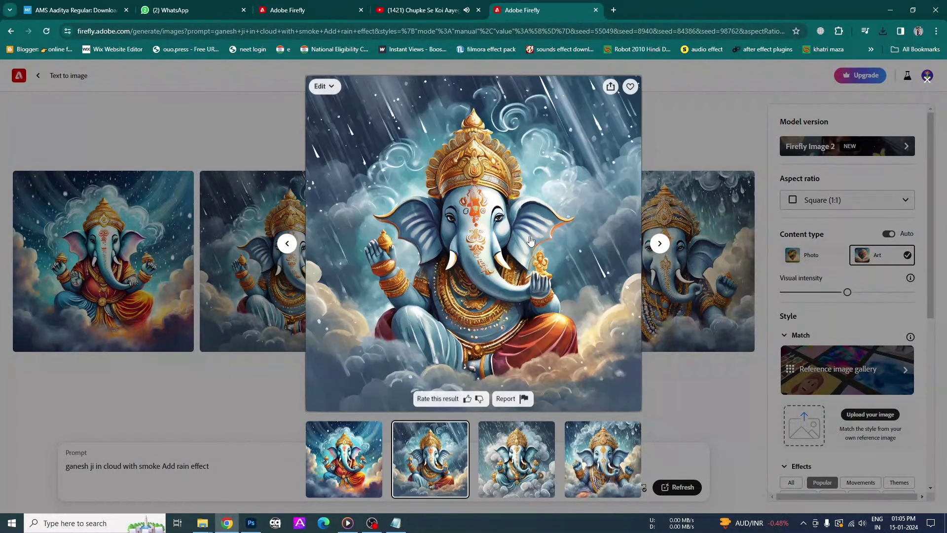
left_click(610, 87)
left_click(624, 102)
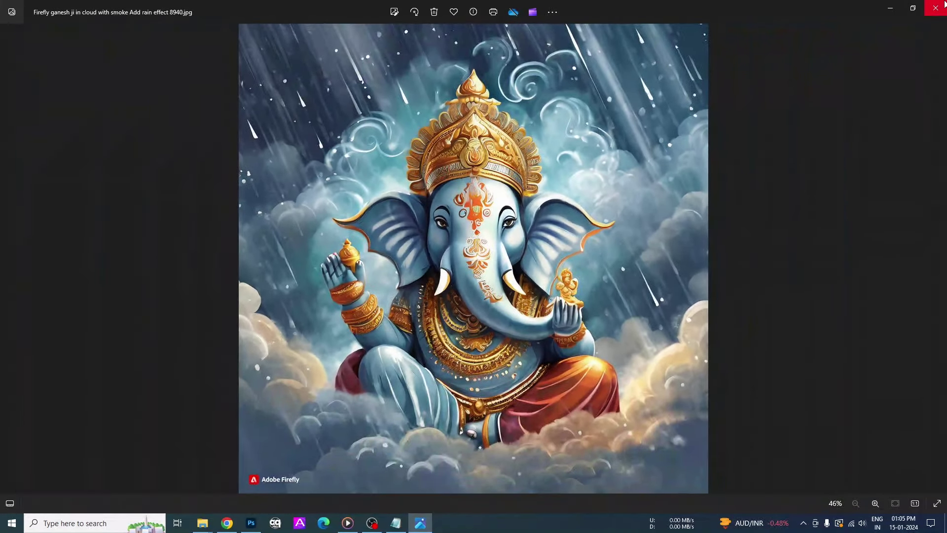
left_click(935, 8)
Download the fourth rain-in-clouds Ganesh image as a 2.5 MB JPG and return to the grid.
left_click(537, 464)
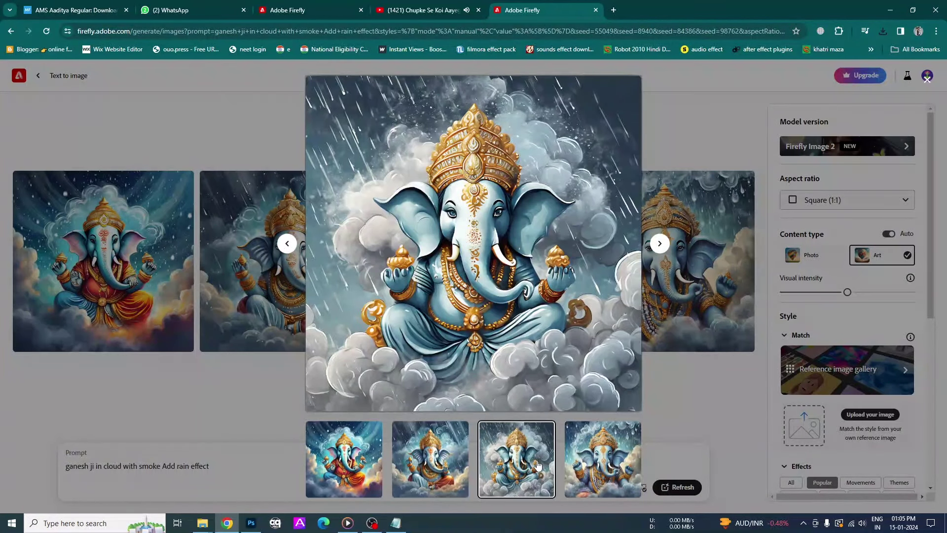
left_click(604, 454)
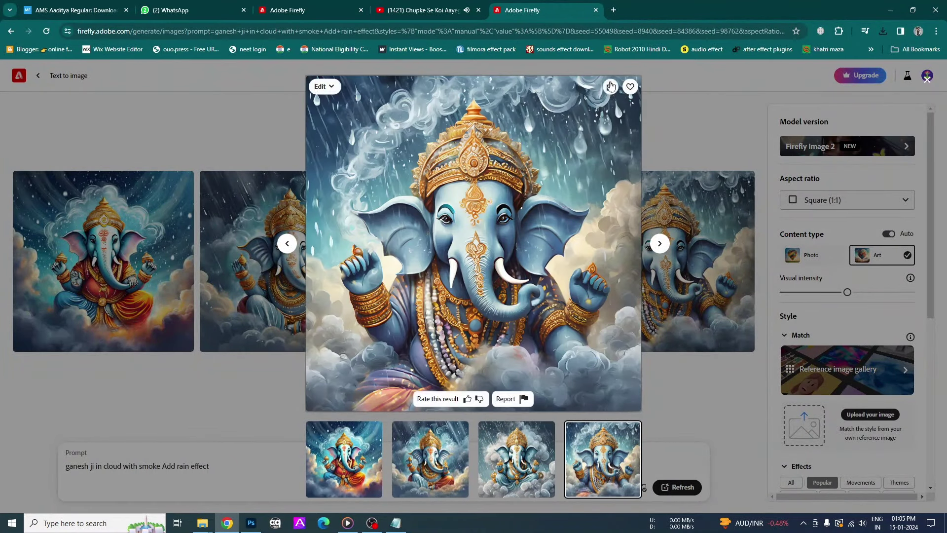
left_click(610, 86)
left_click(625, 121)
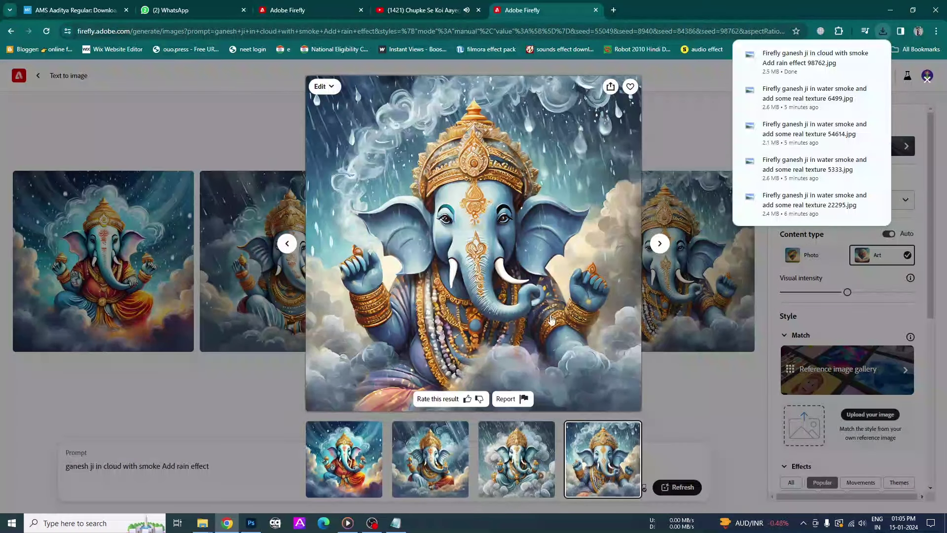
left_click(666, 89)
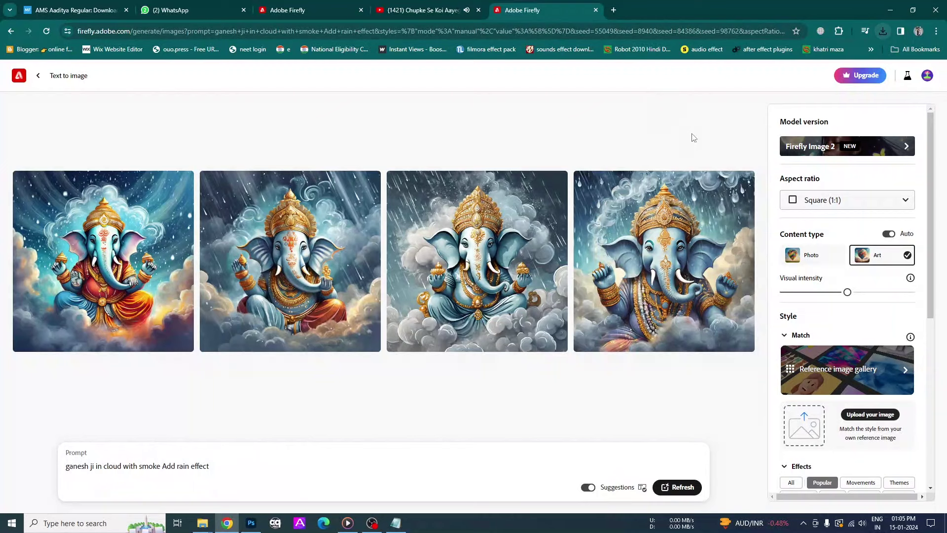
Regenerate with content type Photo and aspect ratio Widescreen (16:9).
left_click(813, 262)
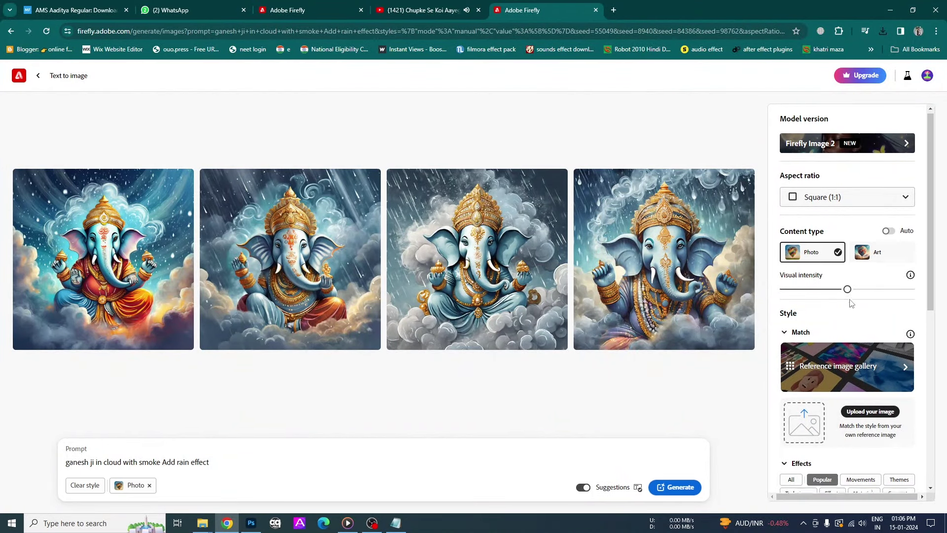
scroll(847, 299, "down", 3)
scroll(849, 296, "up", 3)
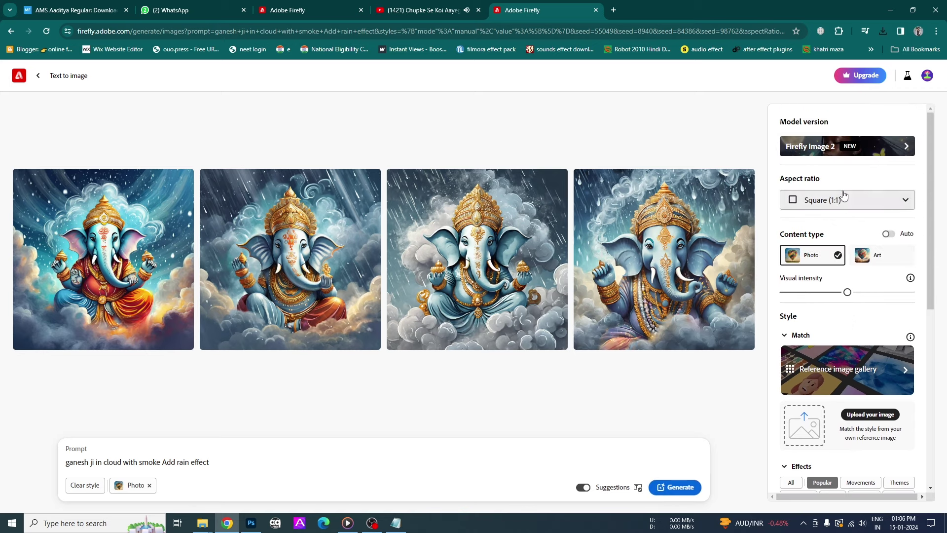
left_click(855, 200)
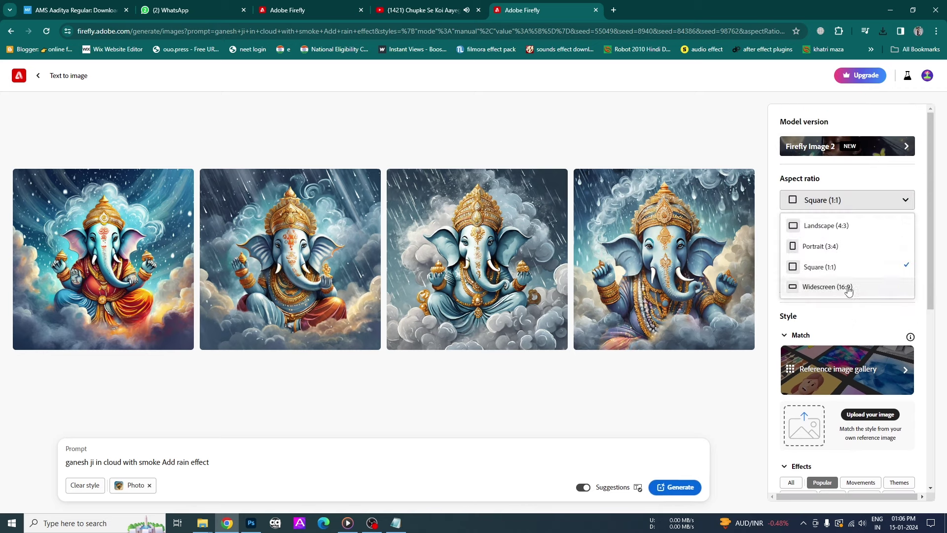
left_click(839, 287)
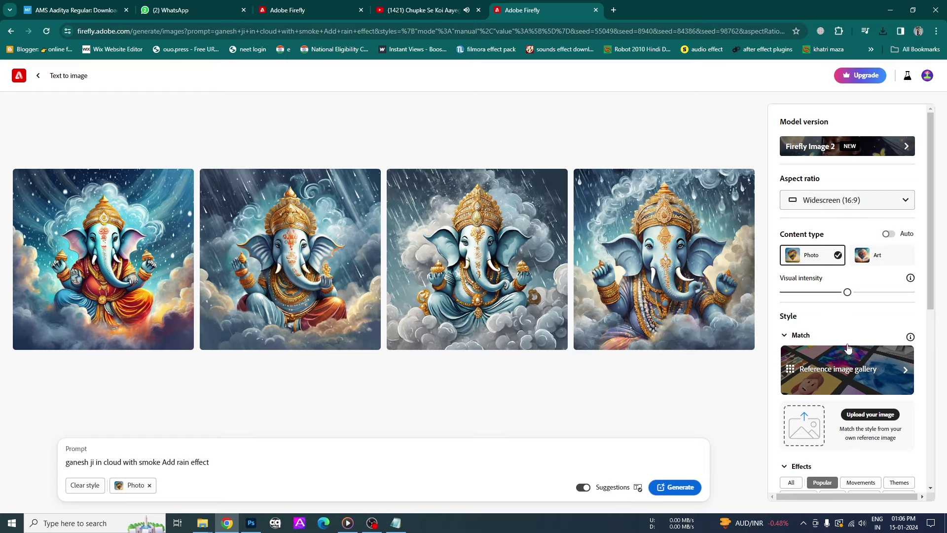
left_click(659, 487)
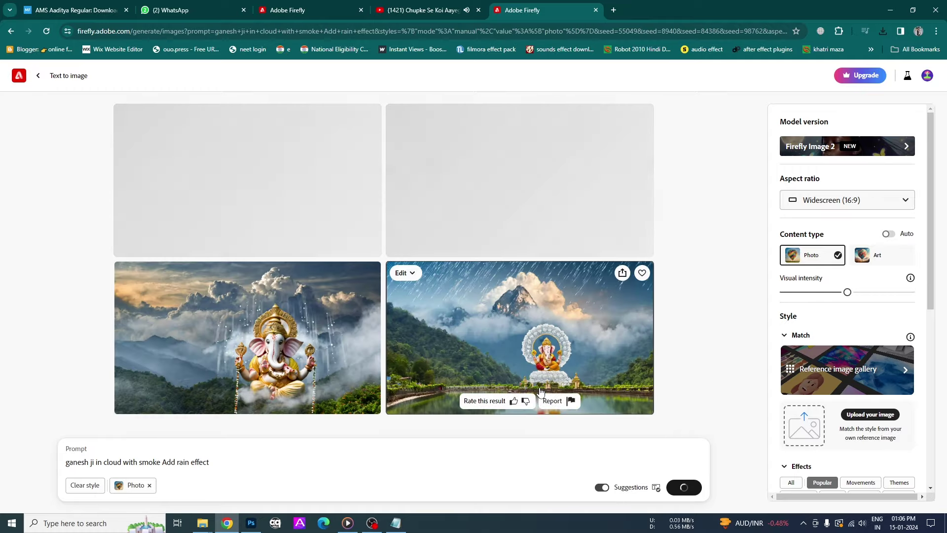
mouse_move(559, 216)
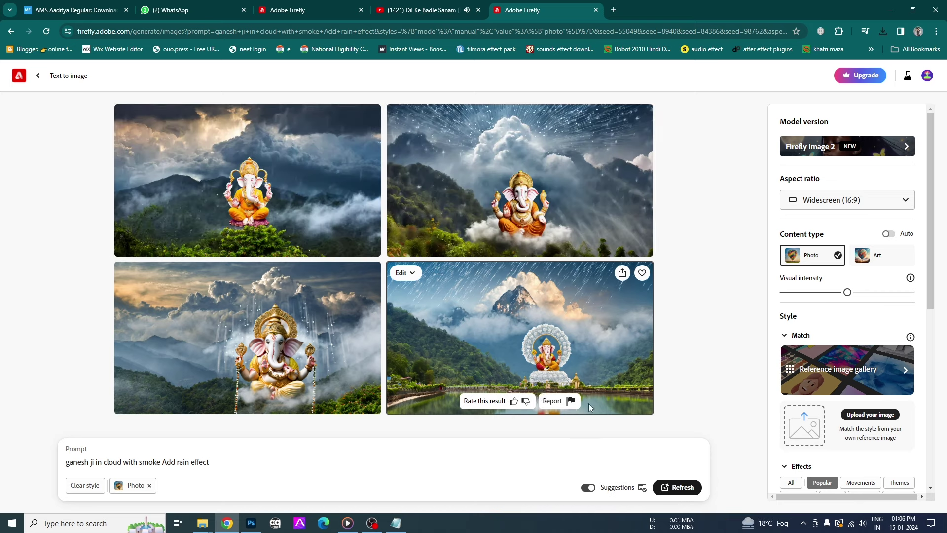
mouse_move(520, 179)
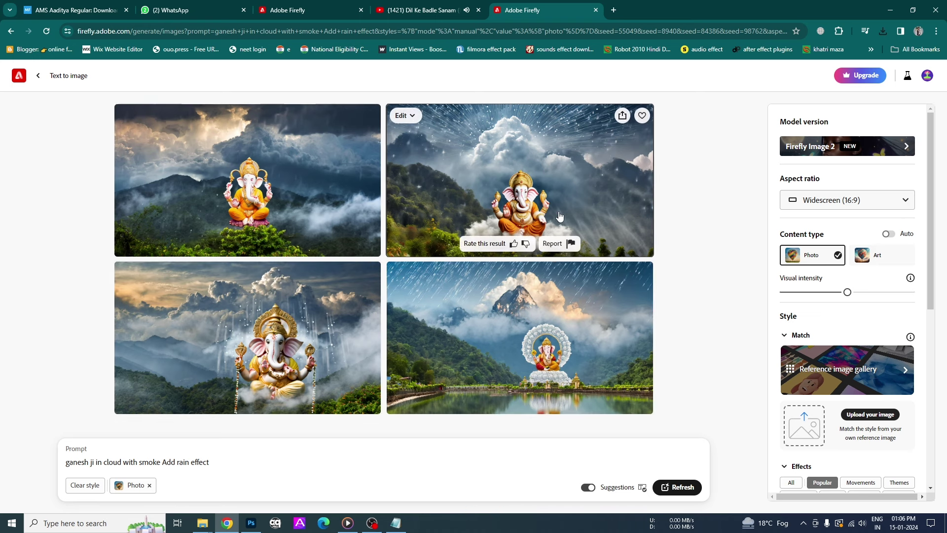
Download the top-right cloud-and-mountain Ganesh photo and check it in Photos.
left_click(559, 216)
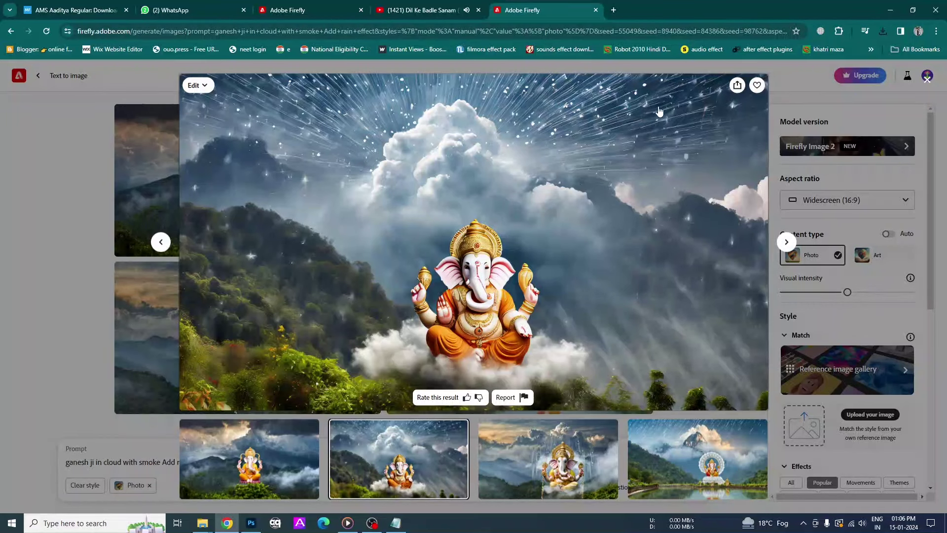
left_click(737, 84)
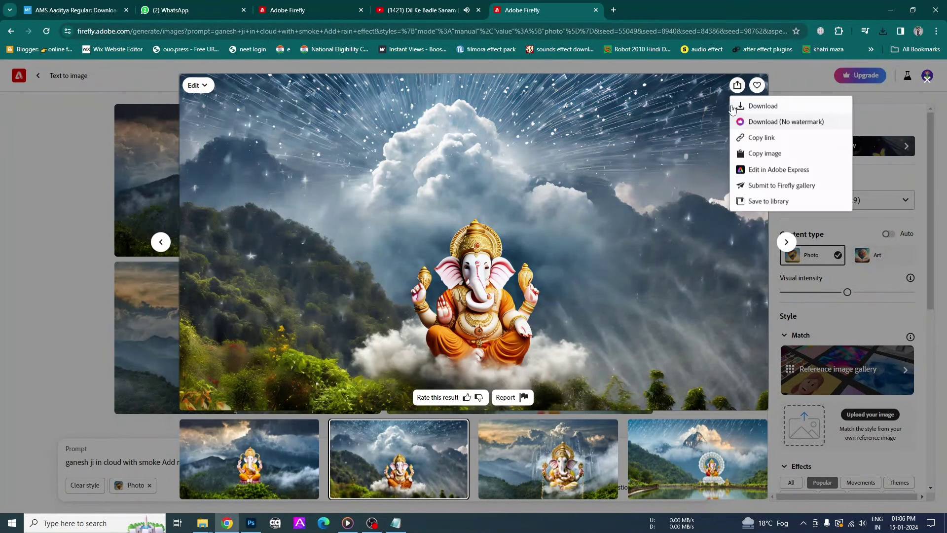
left_click(758, 107)
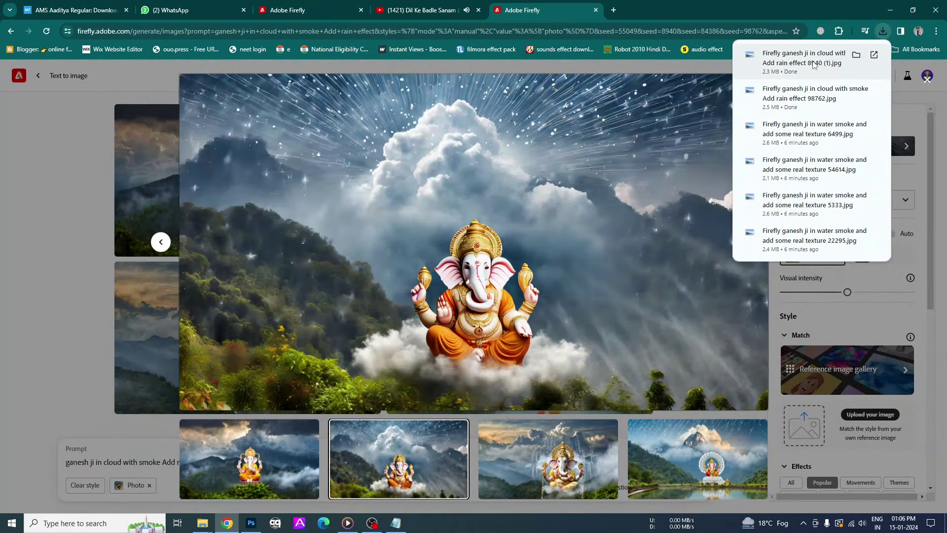
scroll(486, 329, "up", 3)
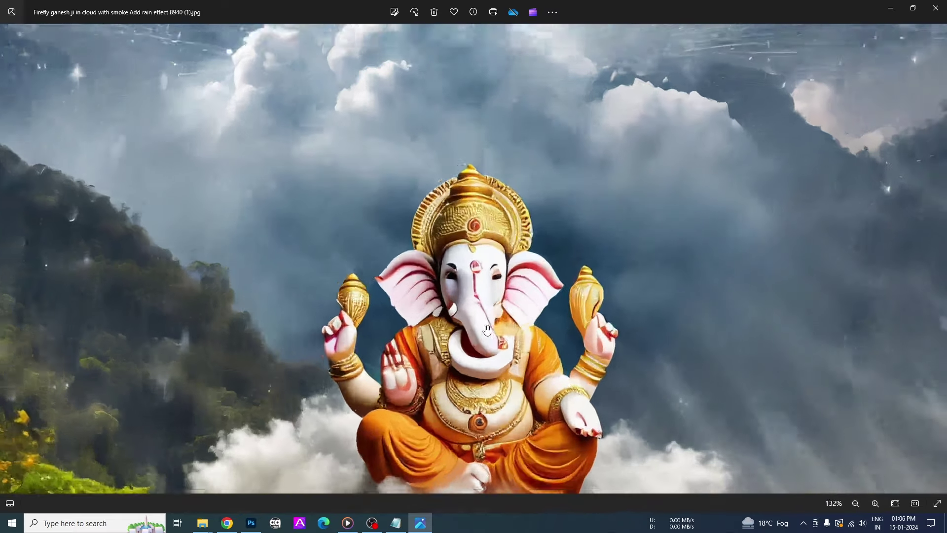
scroll(487, 329, "down", 3)
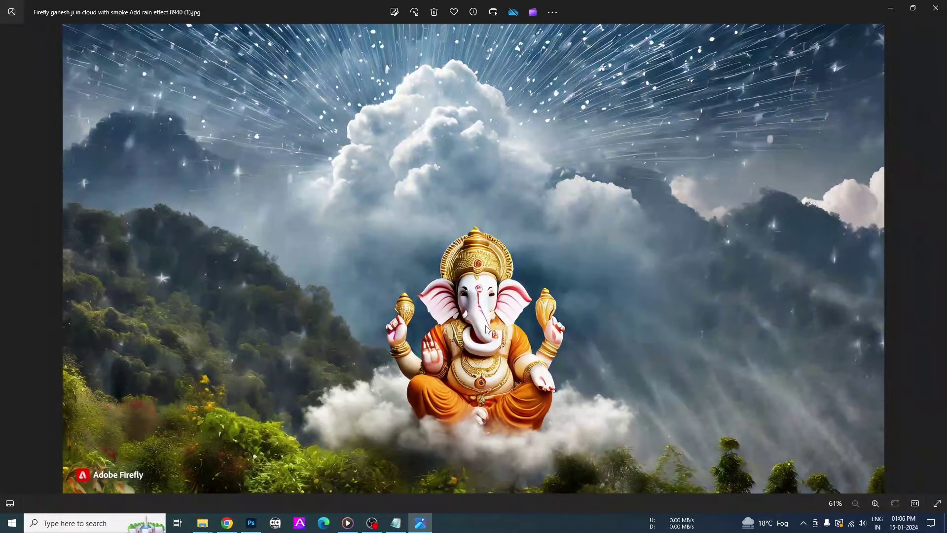
left_click(935, 8)
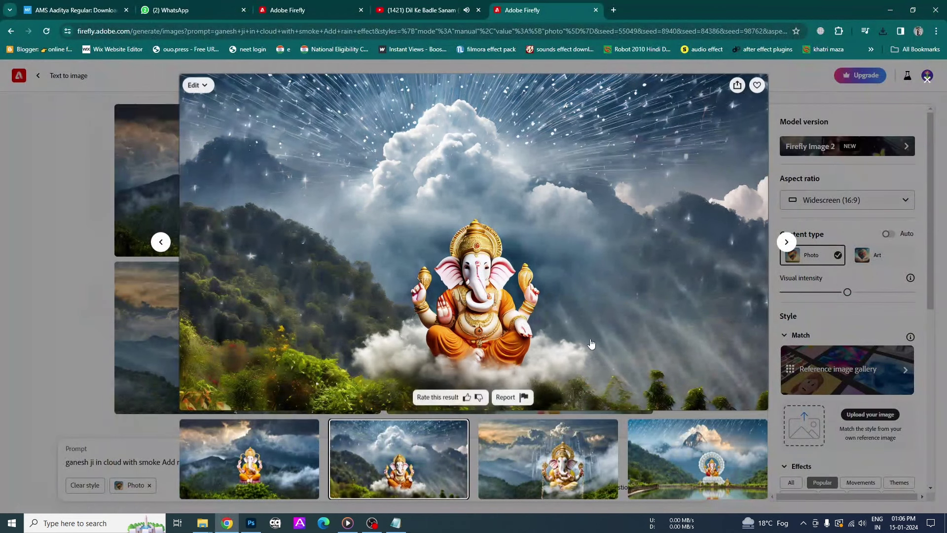
Preview the third and lake-temple Ganesh photos, then close the enlarged preview.
left_click(581, 461)
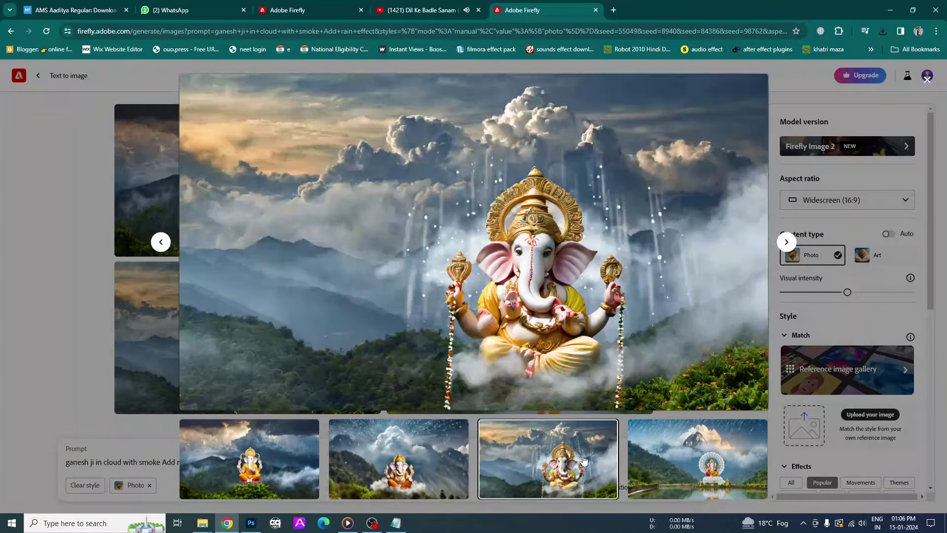
left_click(686, 454)
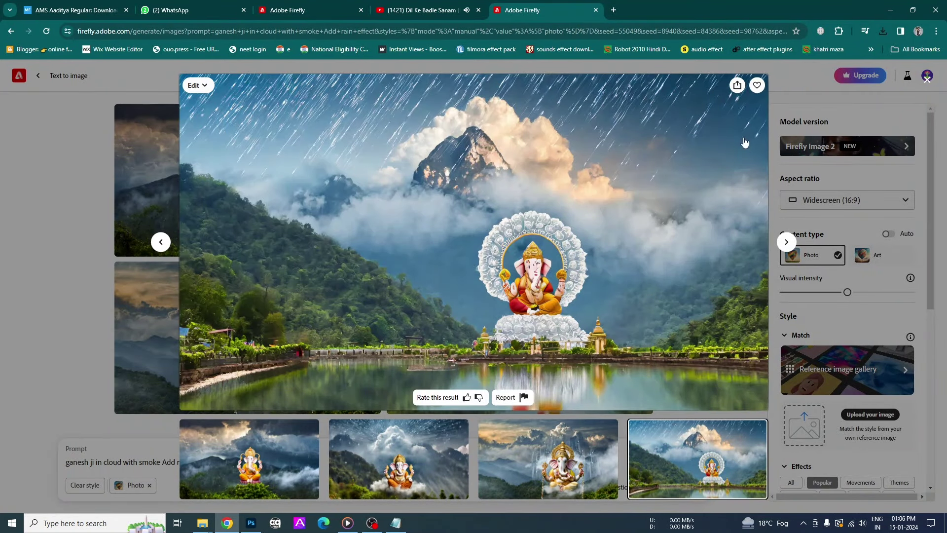
left_click(808, 94)
Replace 'ganesh' with 'Durga maa' in the prompt and generate new images.
scroll(828, 246, "down", 4)
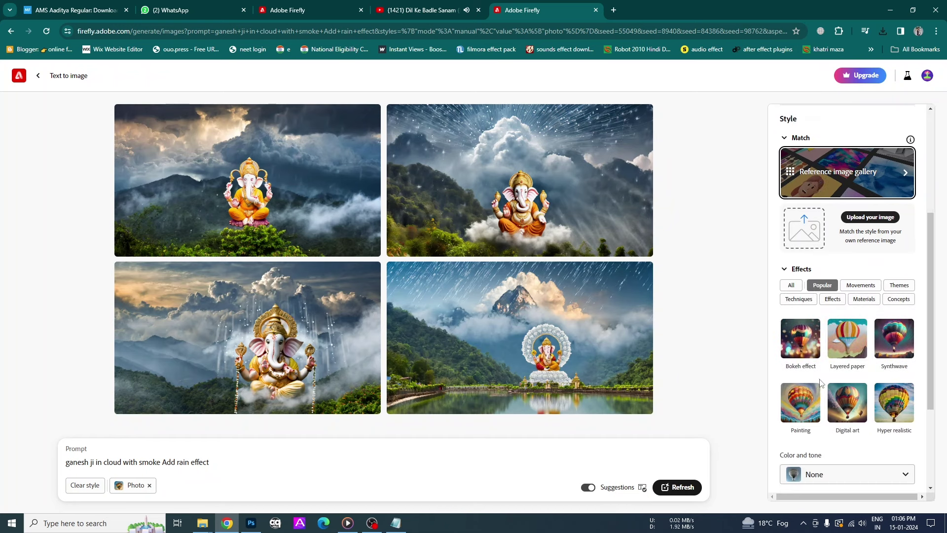
scroll(820, 383, "down", 3)
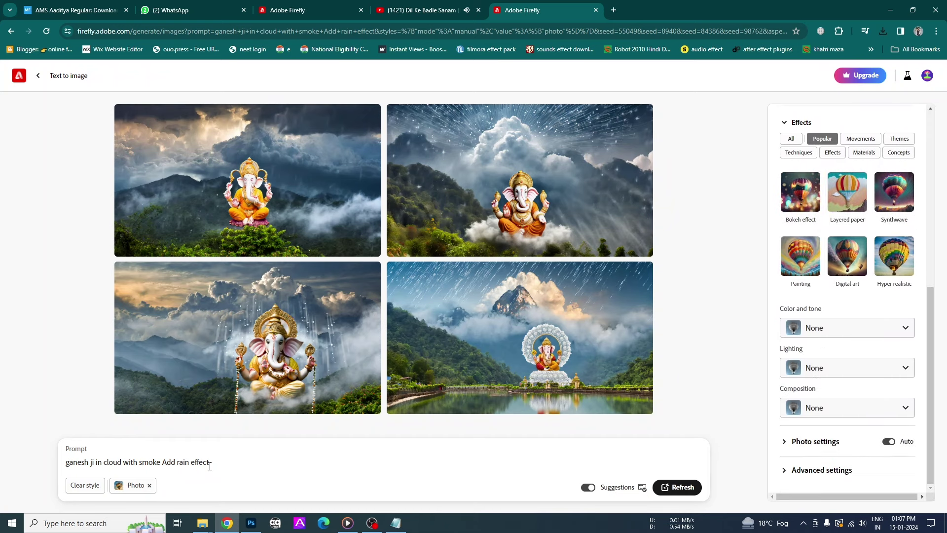
left_click_drag(232, 462, 307, 480)
left_click_drag(66, 462, 92, 462)
double_click(84, 463)
type("Durga")
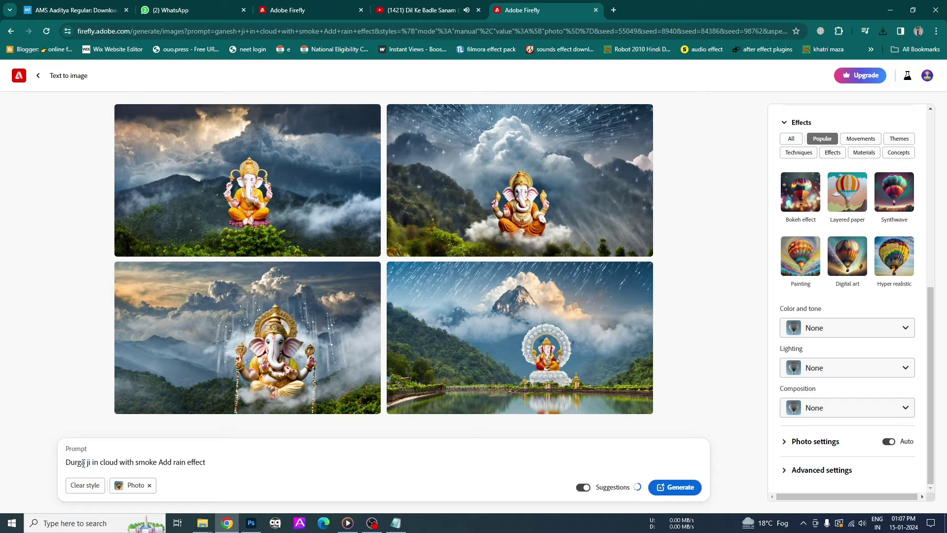
type(" maa")
key("Return")
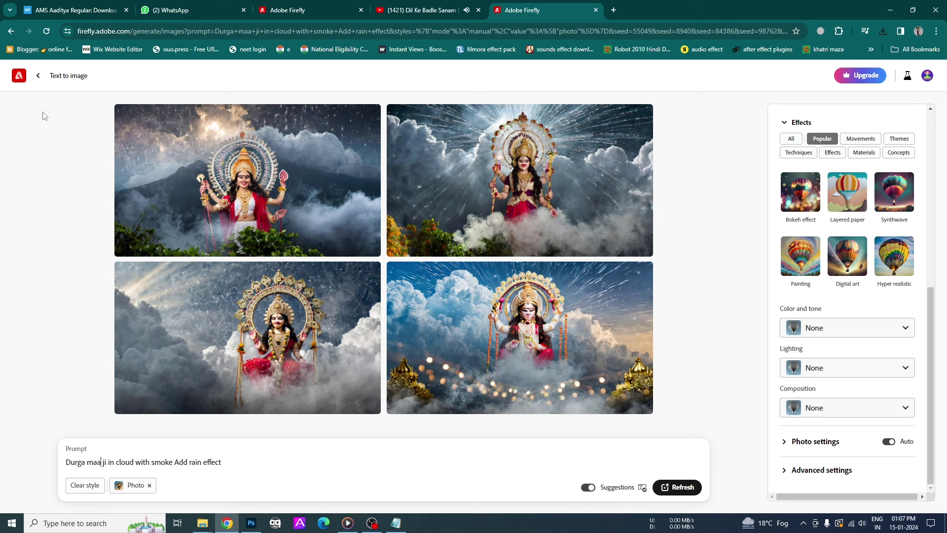
Step through all four Durga maa images enlarged, then return to the grid.
left_click(263, 184)
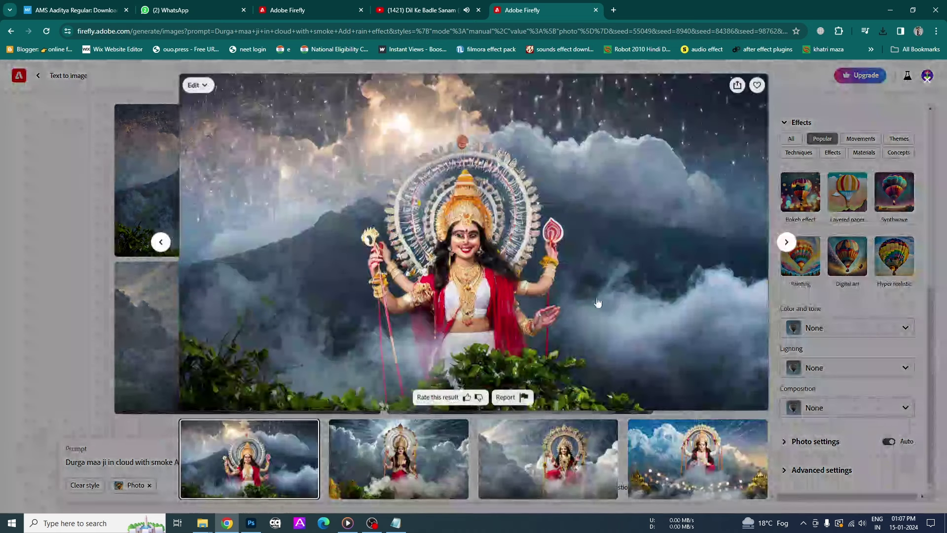
left_click(786, 242)
left_click(786, 242)
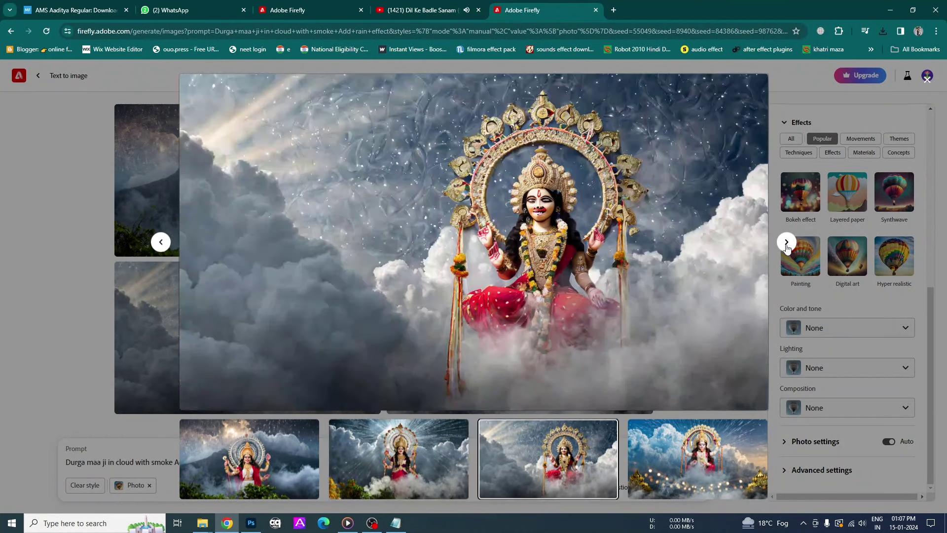
left_click(786, 242)
left_click(786, 242)
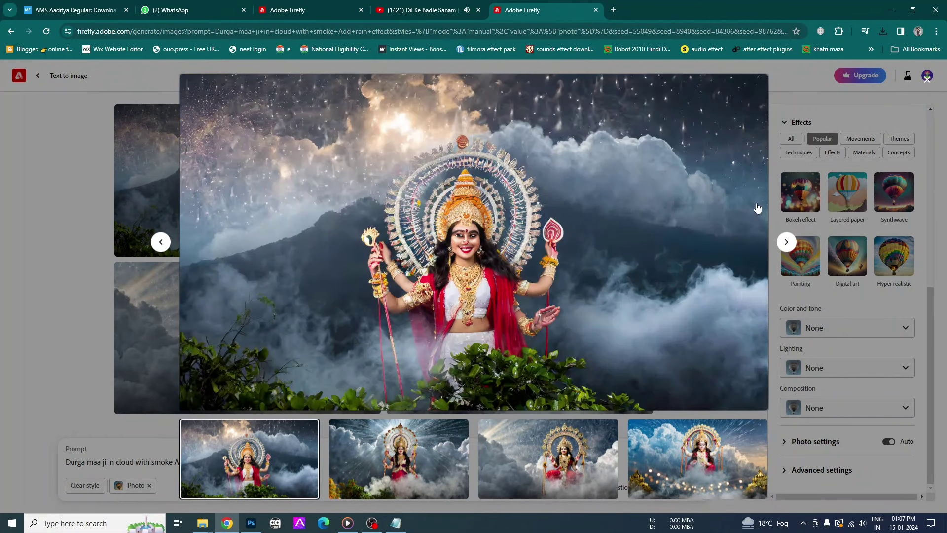
left_click(794, 105)
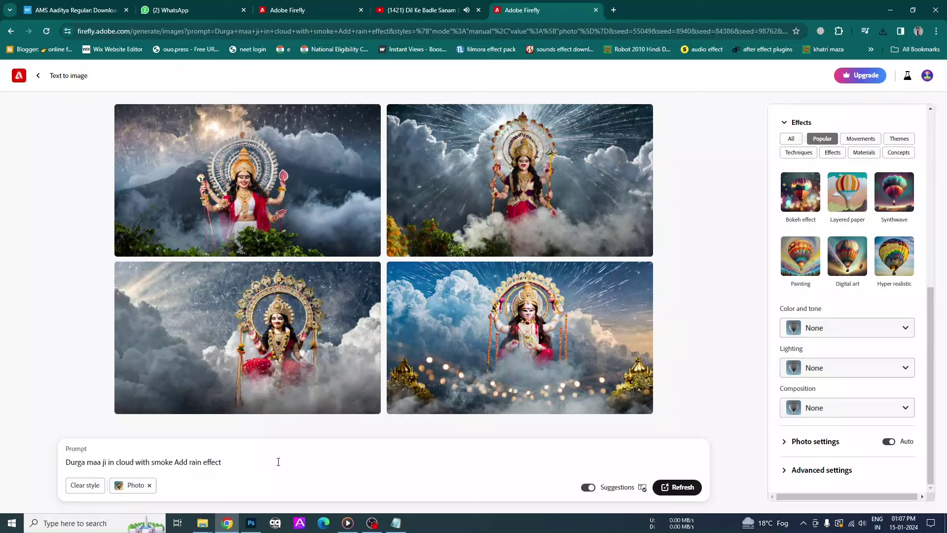
Replace the Durga rain prompt with 'maa durga image in cloud' and generate.
key("ctrl+a")
type("c")
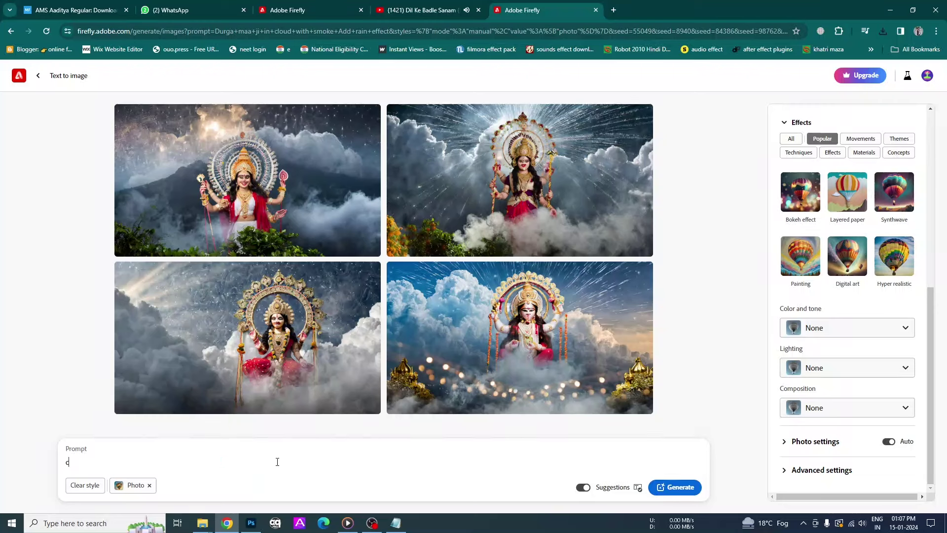
key("BackSpace")
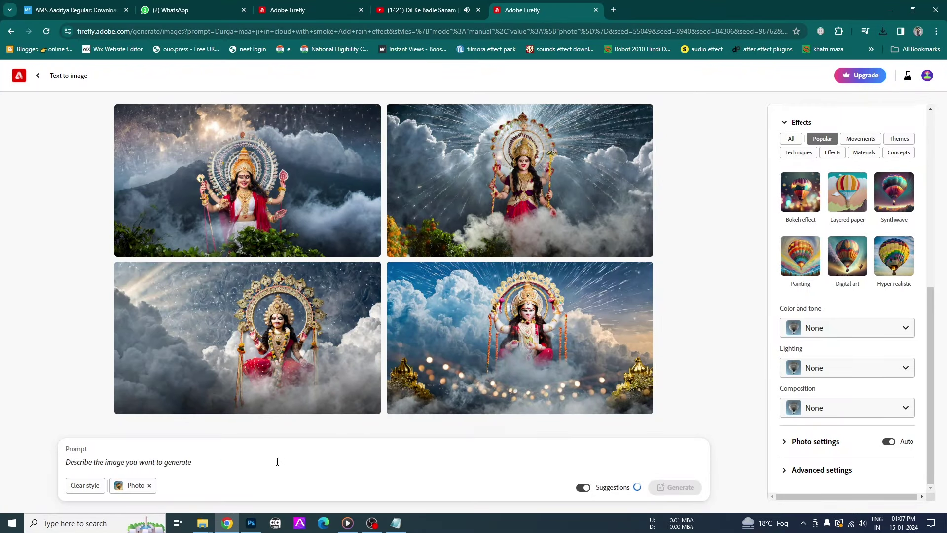
type("dura")
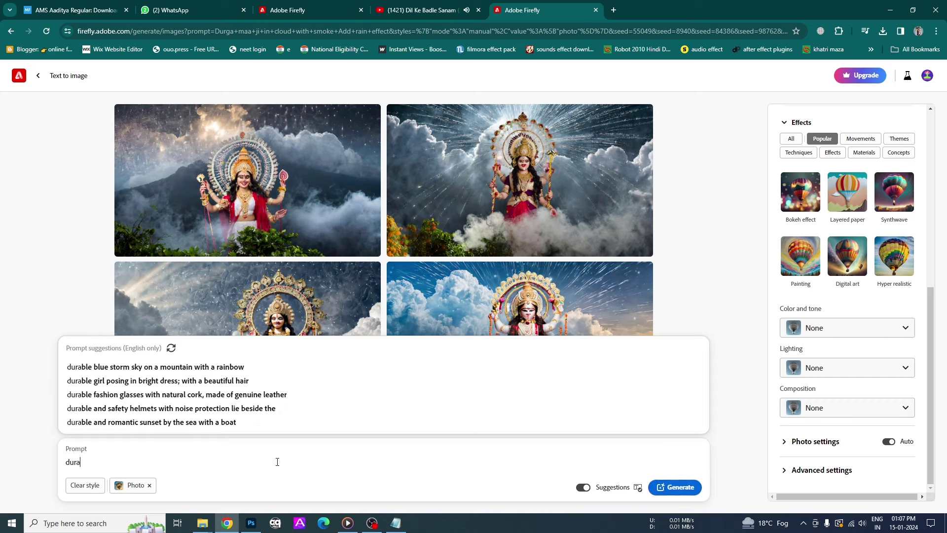
key("BackSpace")
key("BackSpace")
type("maa")
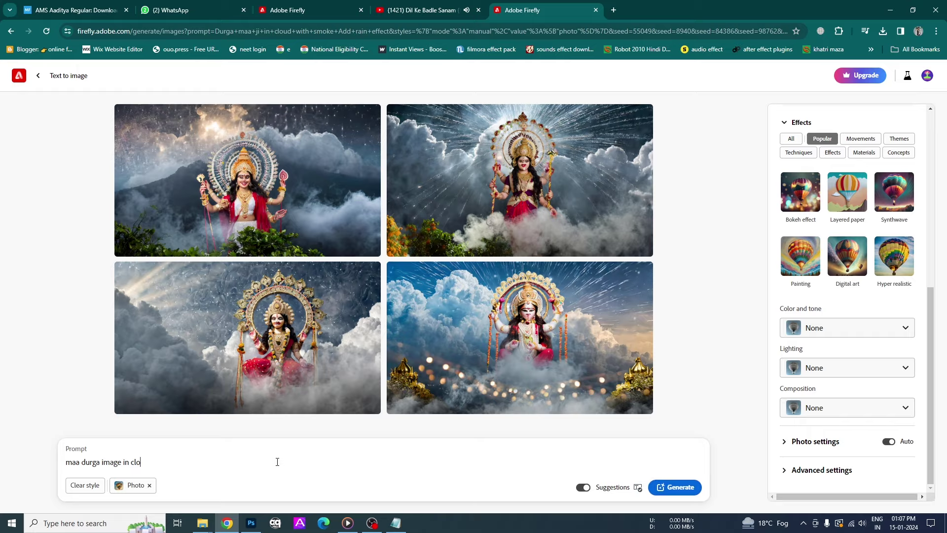
key("Return")
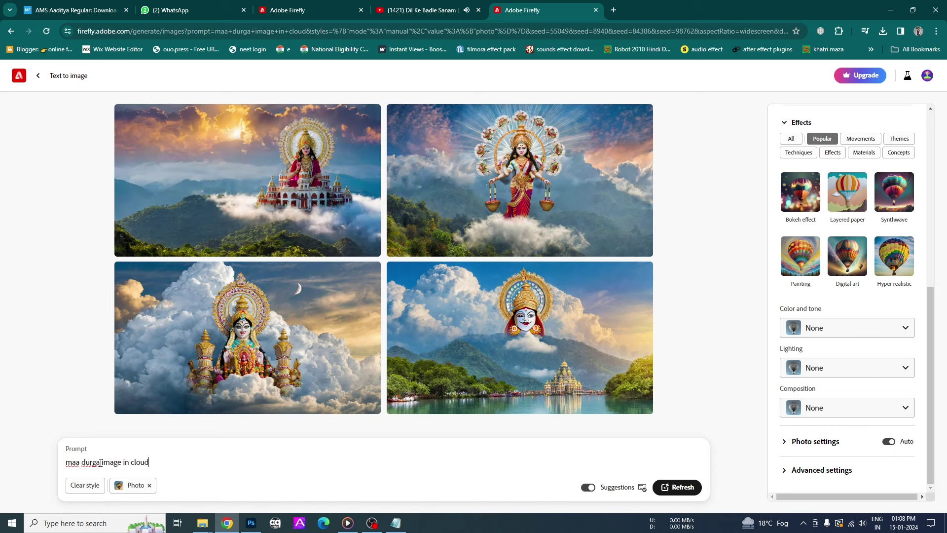
Reword the prompt to start with 'durga maa' and regenerate the images.
left_click_drag(101, 462, 58, 466)
type("d")
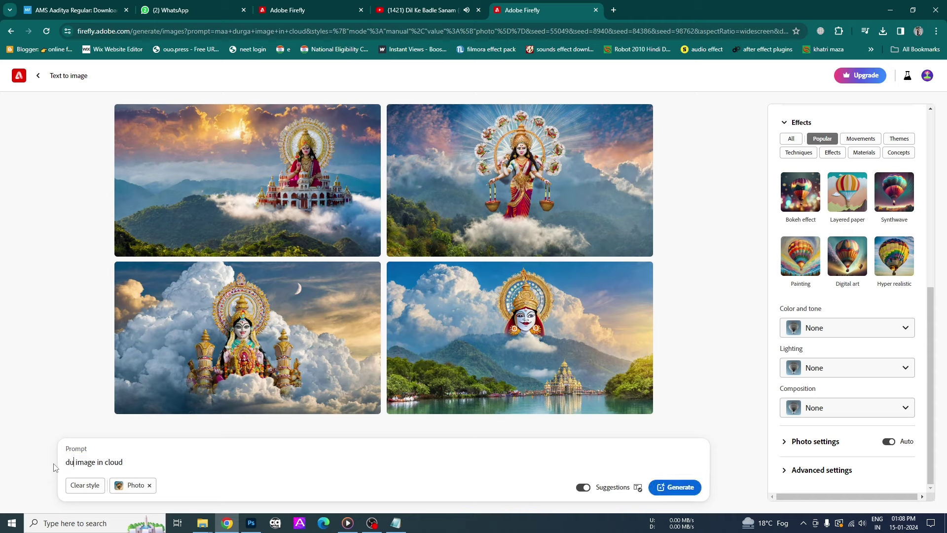
type("urga")
type(" maa")
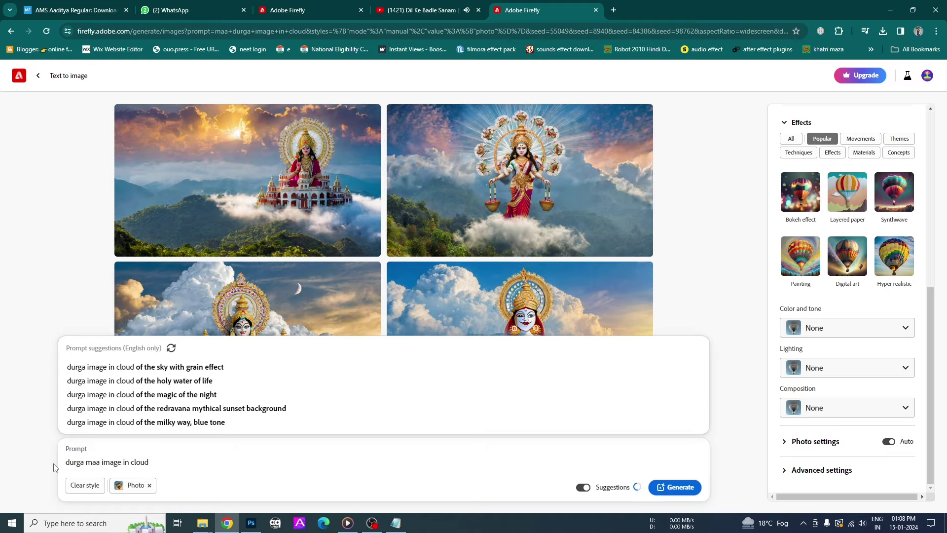
key("Return")
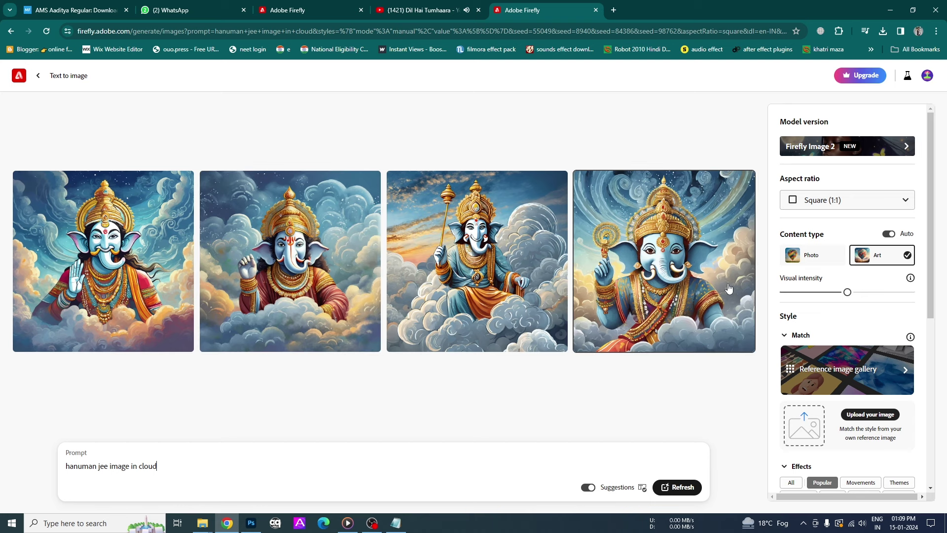
Try the Firefly Image 1 model, then switch back to Firefly Image 2.
left_click(828, 153)
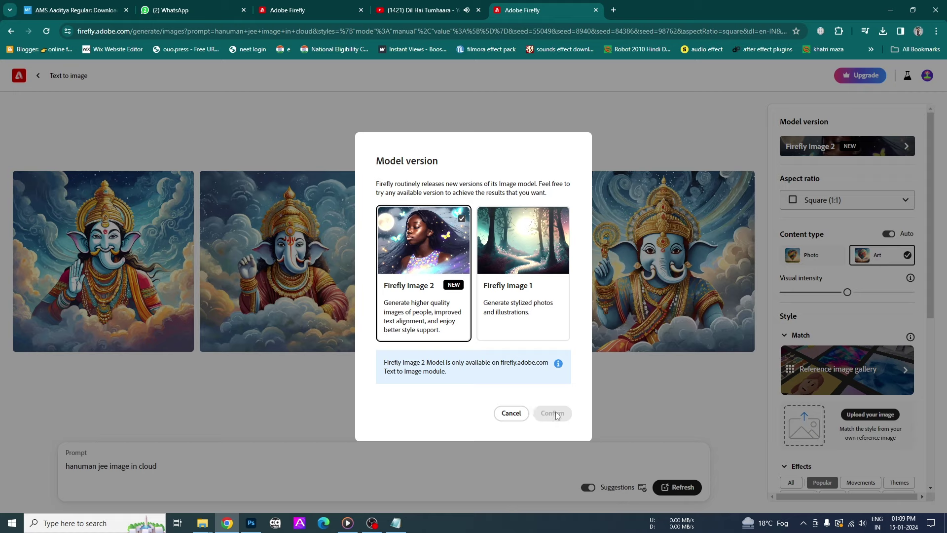
left_click(518, 316)
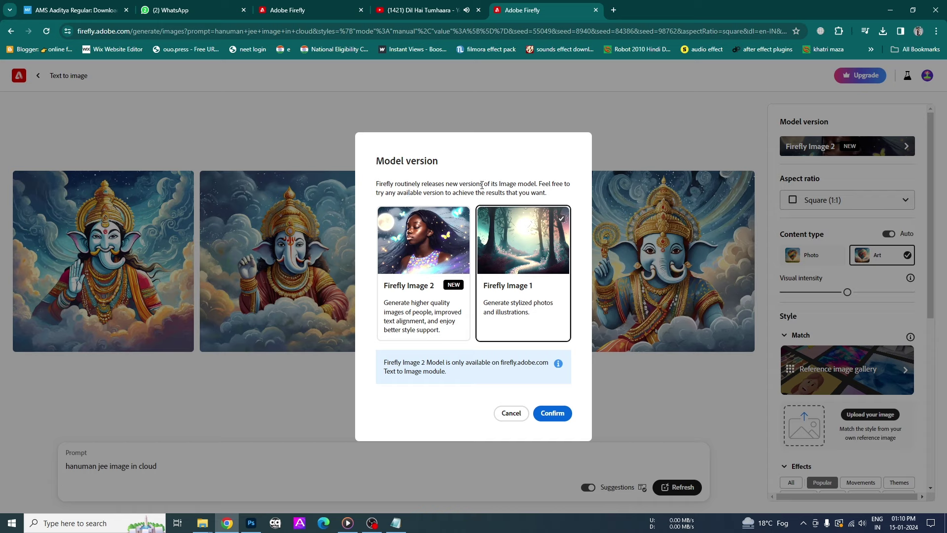
left_click_drag(499, 184, 544, 184)
left_click_drag(377, 193, 546, 194)
left_click(425, 314)
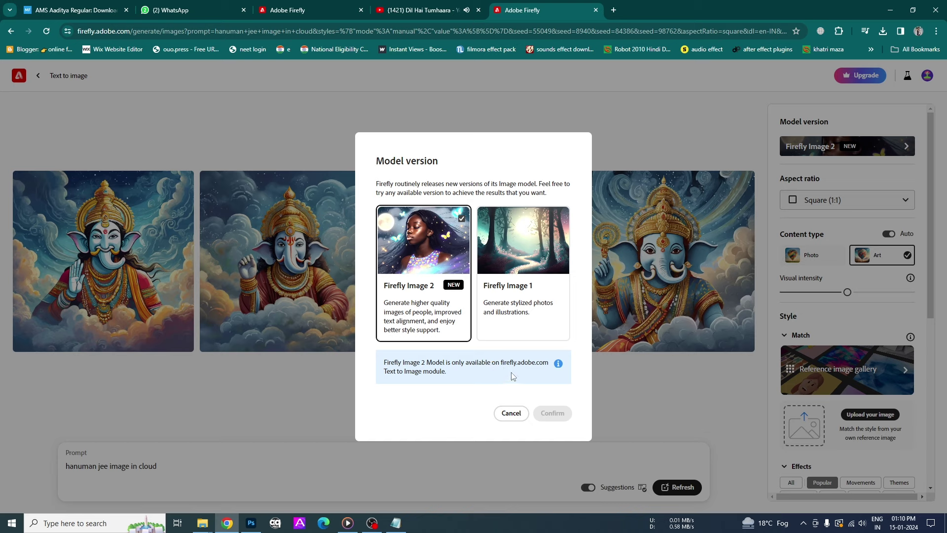
Load firefly.adobe.com in a new browser tab.
left_click_drag(501, 363, 547, 365)
key("ctrl+c")
left_click(615, 10)
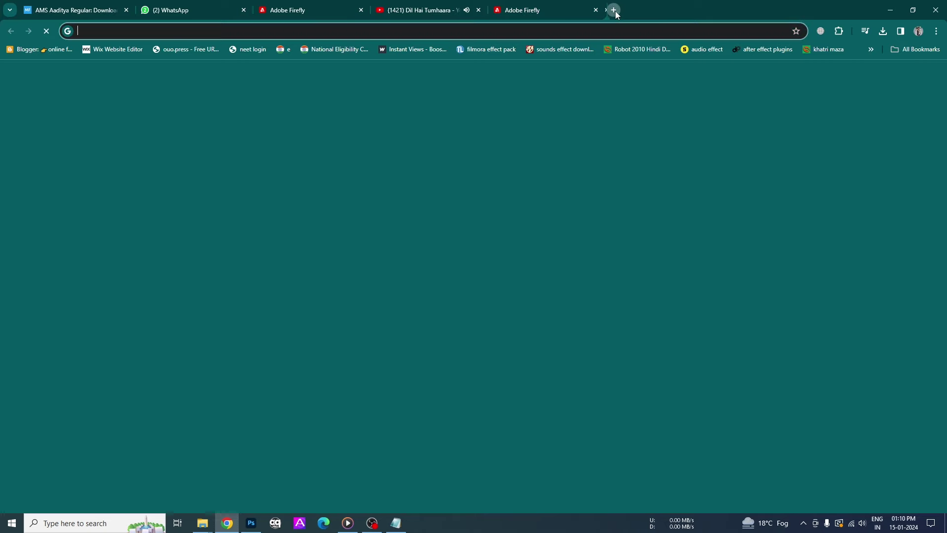
key("ctrl+v")
key("Return")
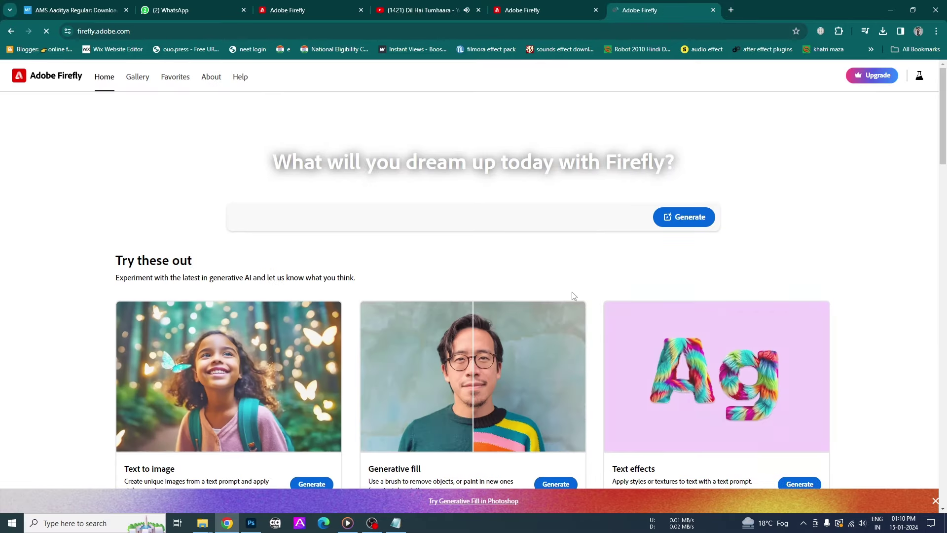
From the Text to image card, generate images for 'hanuman jee in water with smoke'.
type("Close up of a")
scroll(695, 275, "down", 3)
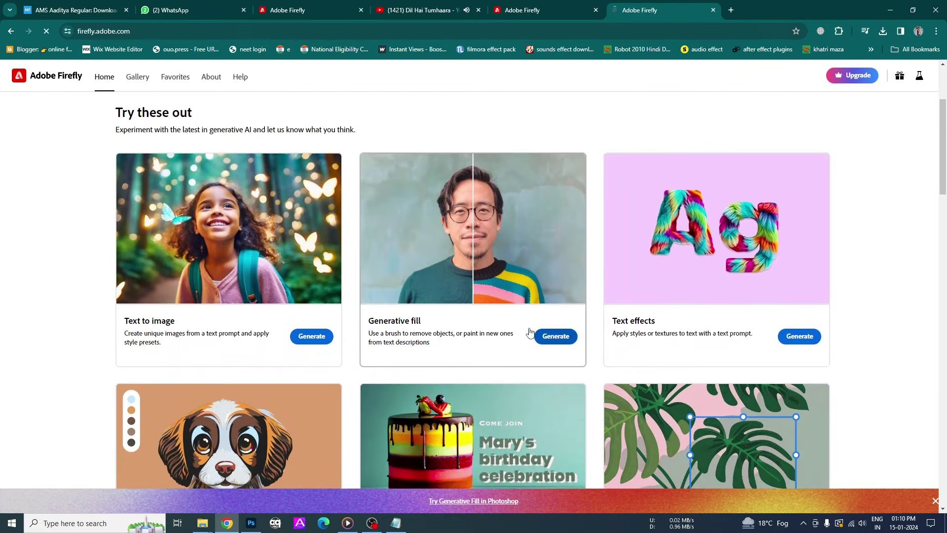
mouse_move(228, 259)
left_click(311, 338)
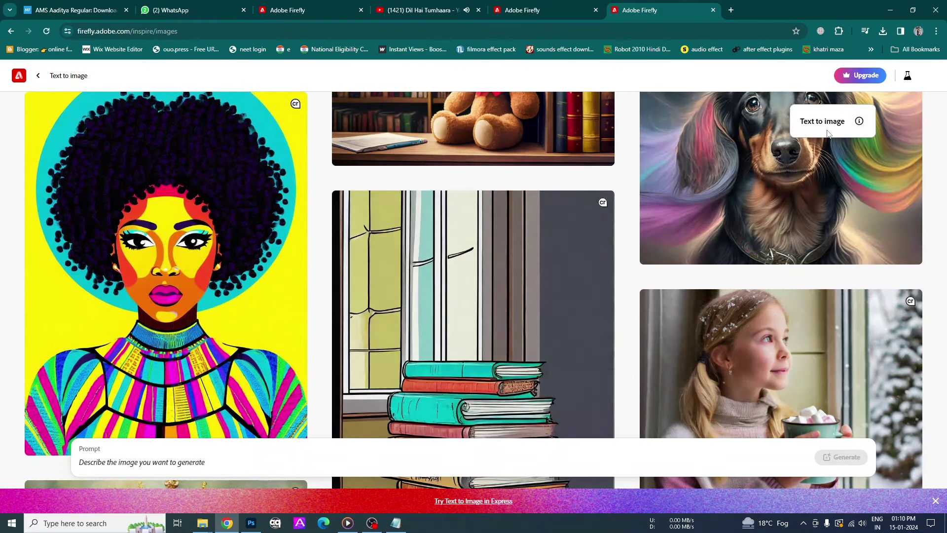
mouse_move(780, 177)
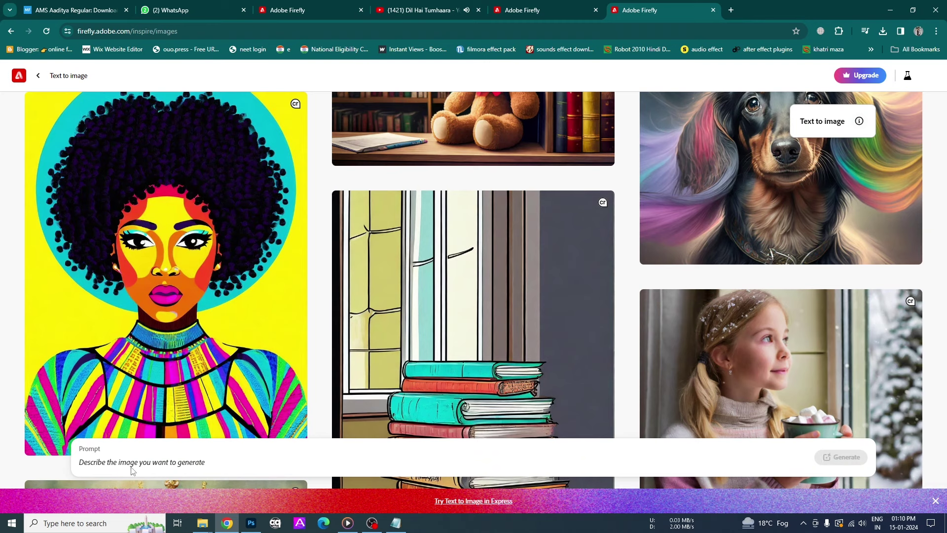
type("hanu")
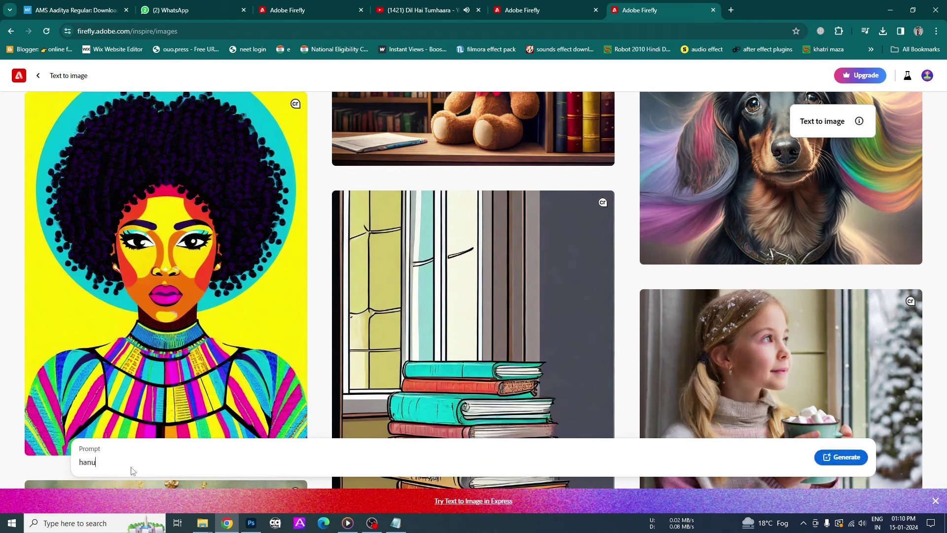
type("man jee ")
type("in")
type(" wate")
type("r with")
type("smoke")
key("Return")
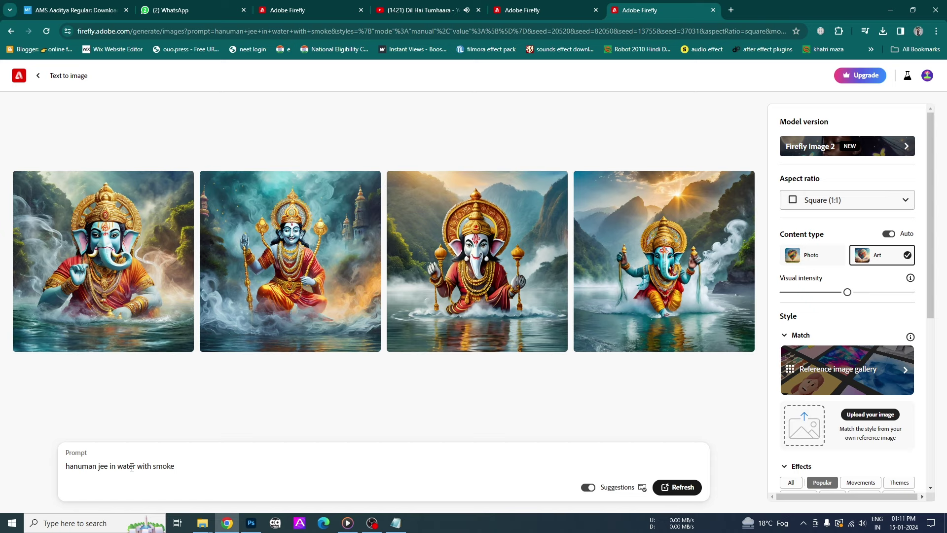
Preview the third and fourth results enlarged, then close the viewer.
left_click(562, 276)
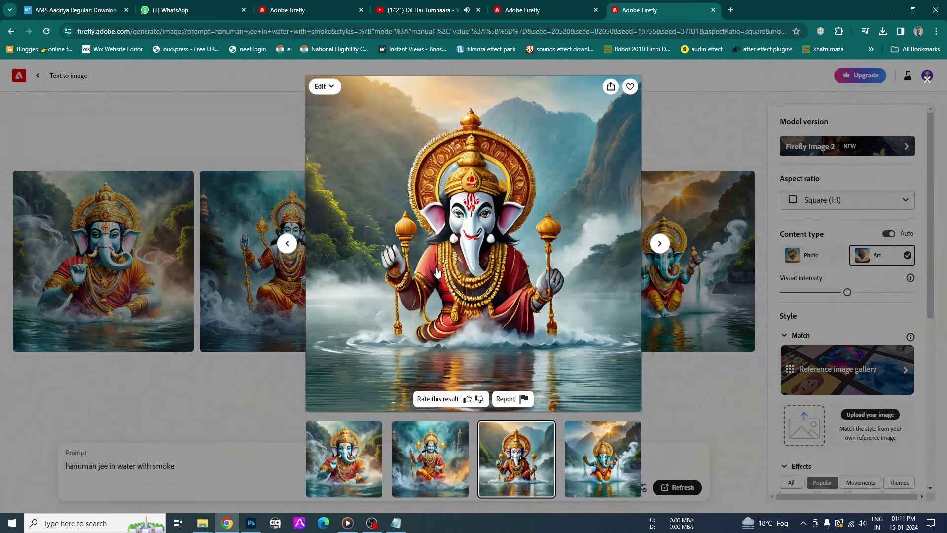
left_click(612, 469)
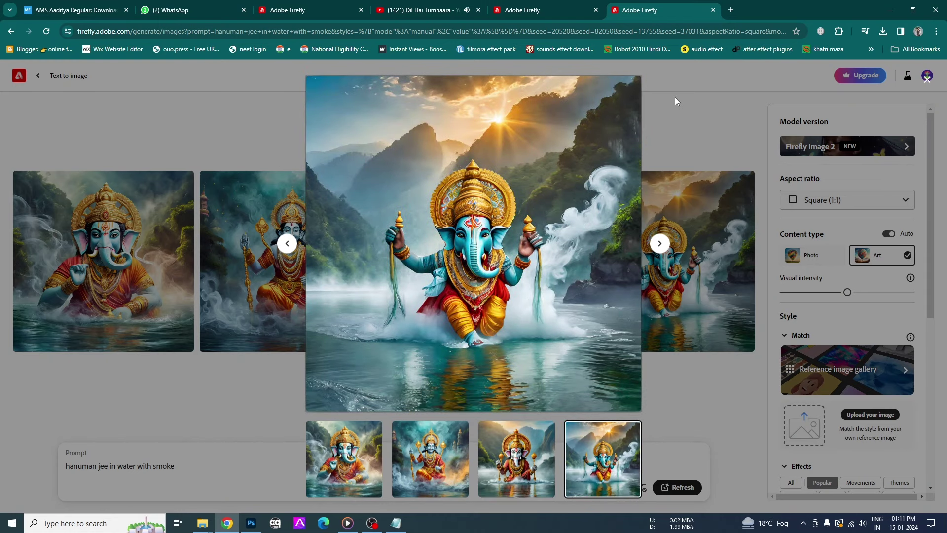
mouse_move(473, 244)
left_click(719, 112)
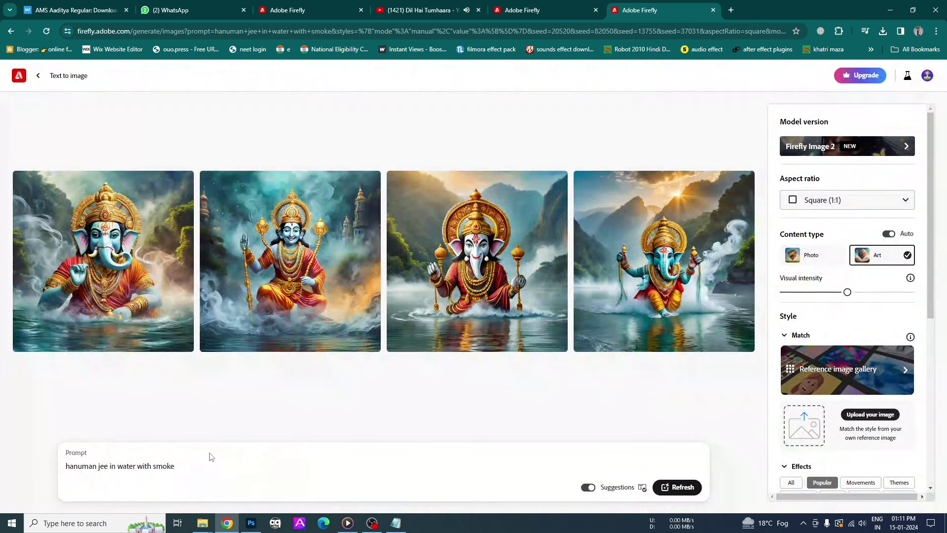
key("ctrl+a")
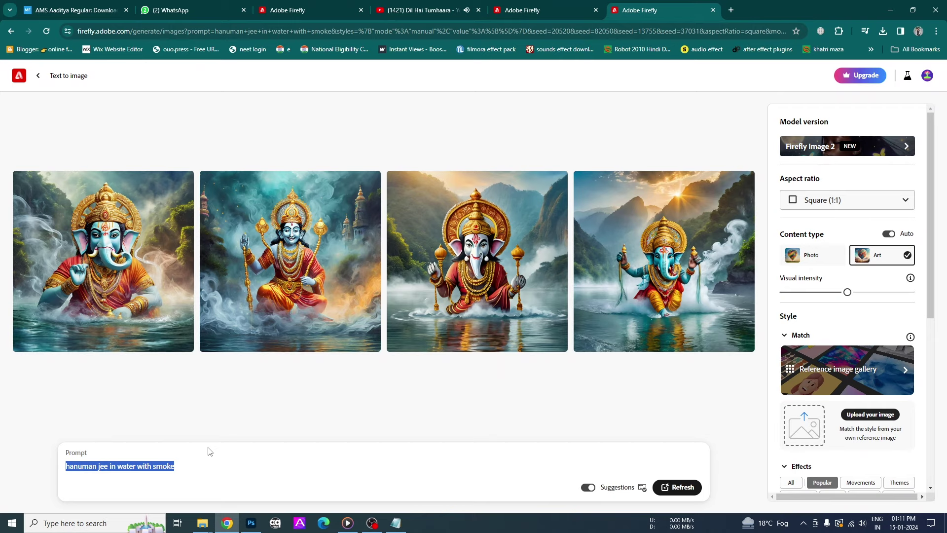
Generate images for 'create a beautiful house in a lake' and open the first at full size.
type("create")
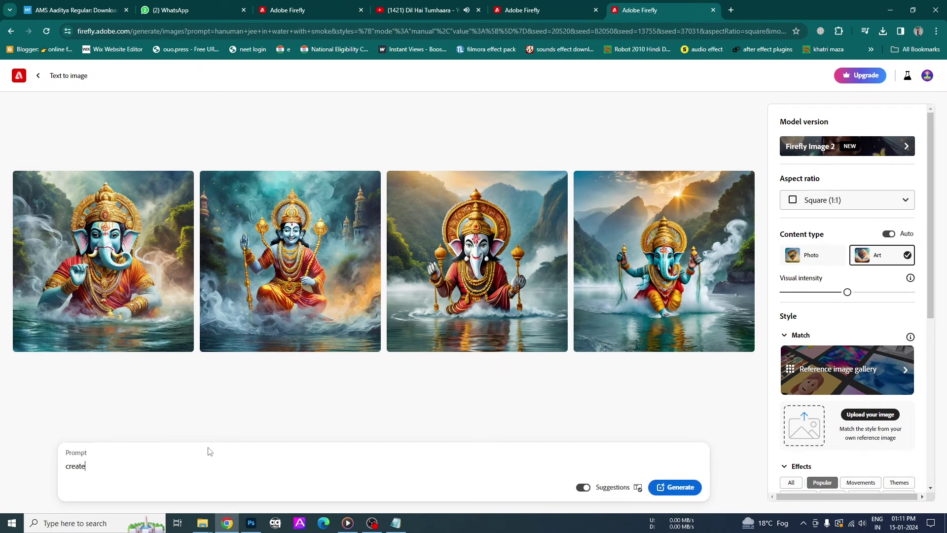
type(" a be")
type("autiful ")
type("house i")
type("n a lak")
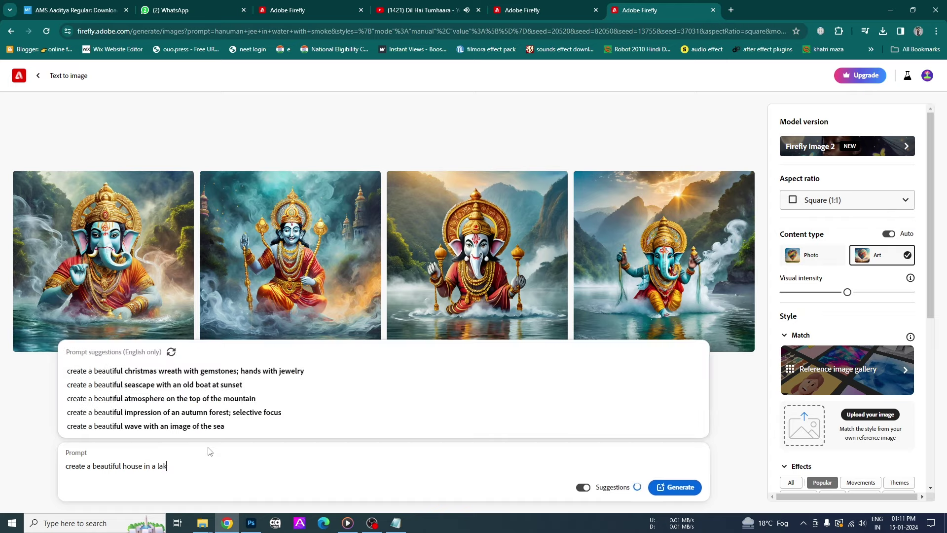
type("e")
key("Return")
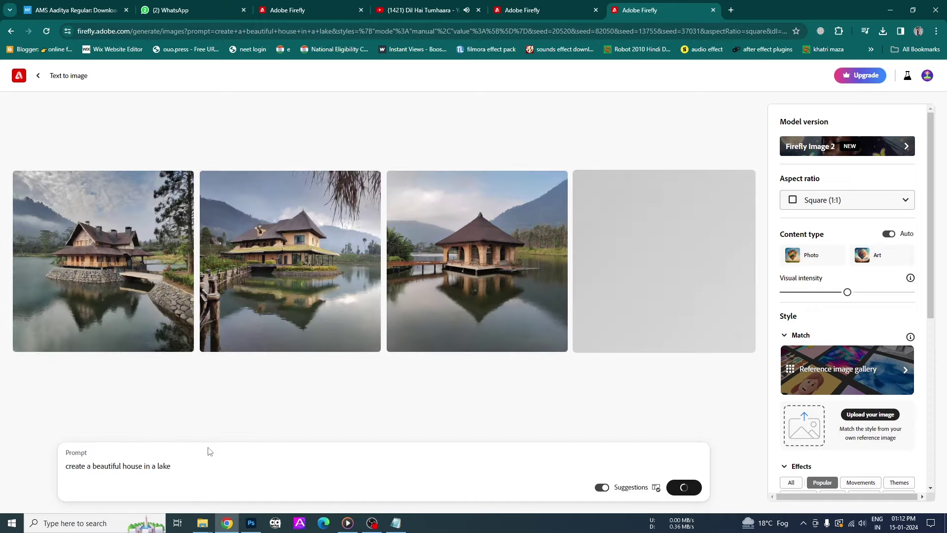
left_click(104, 263)
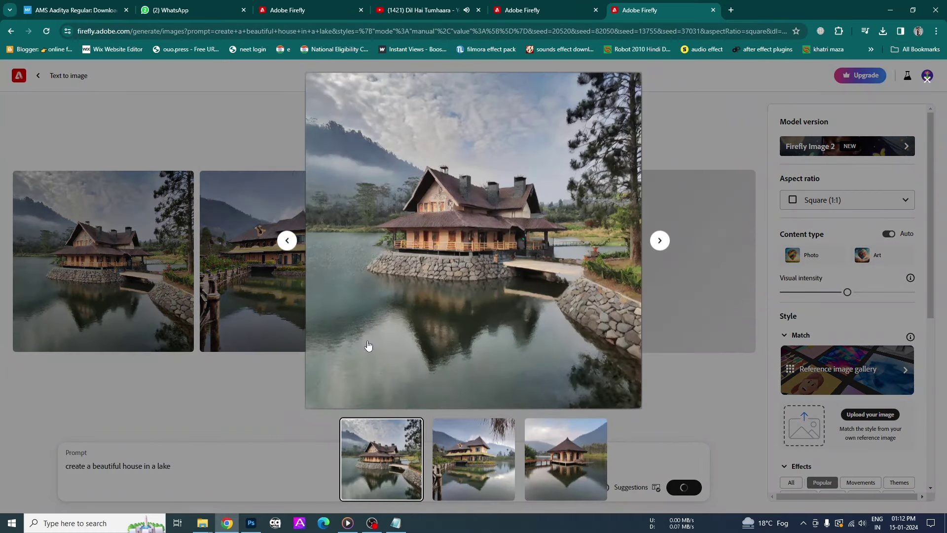
Step through all four lake-house images in the full-size viewer.
left_click(660, 240)
left_click(660, 243)
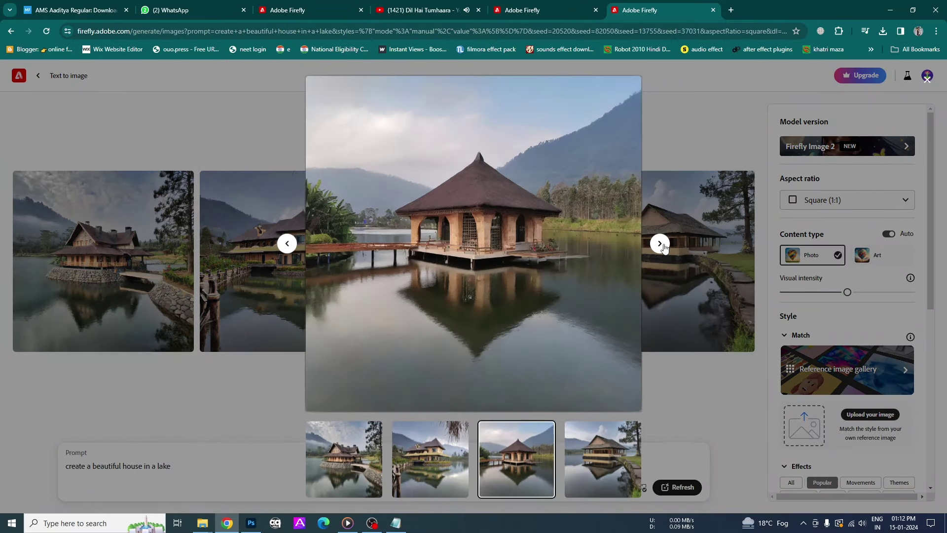
left_click(661, 244)
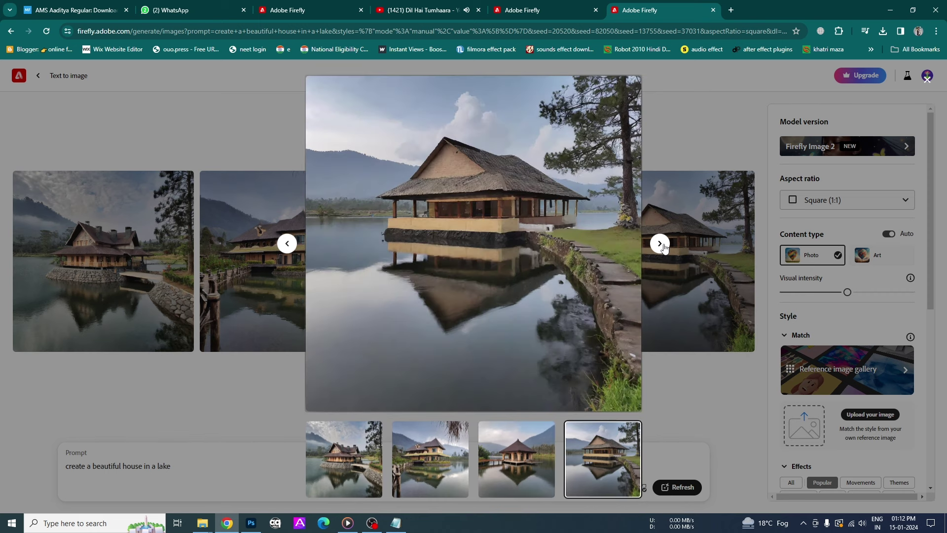
left_click(661, 243)
left_click(660, 243)
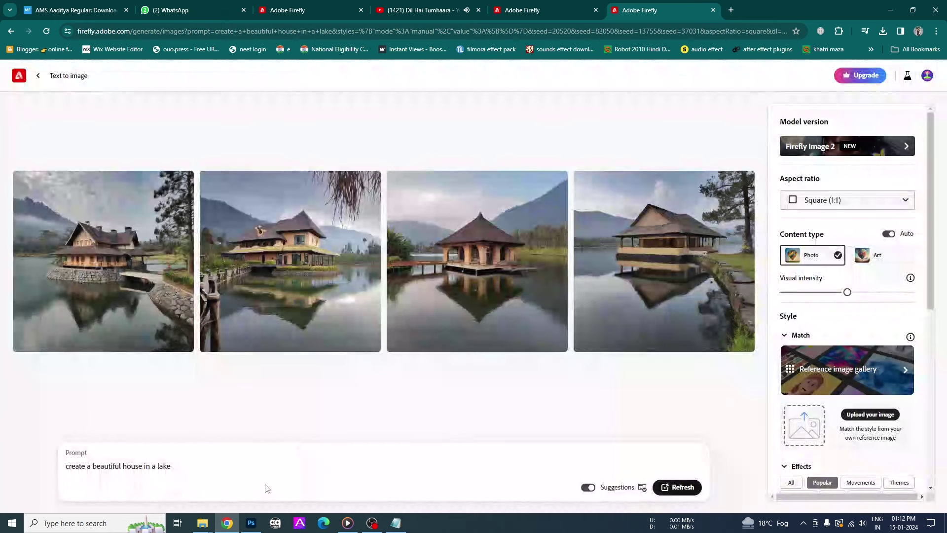
Change 'lake' to 'forest', add 'among nature, flowers and trees', and generate.
double_click(166, 466)
type("fore")
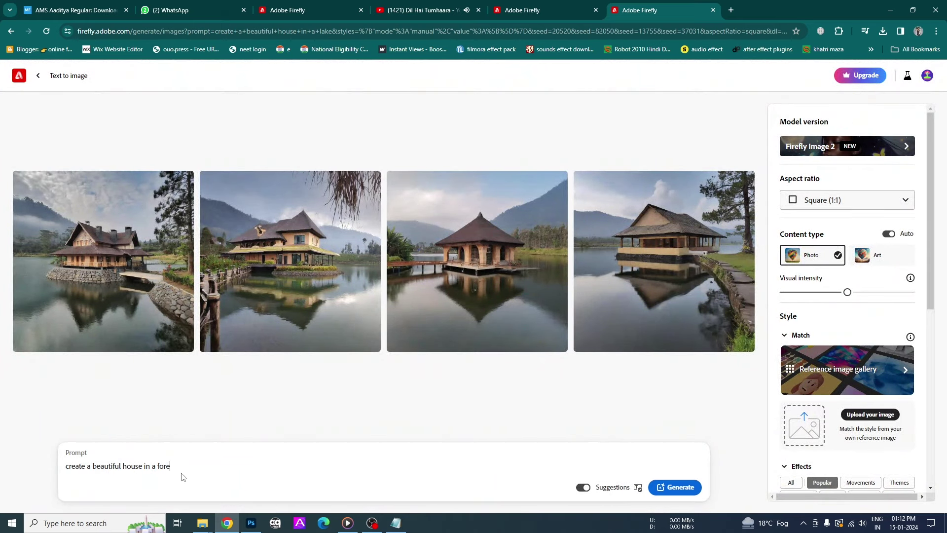
type("st")
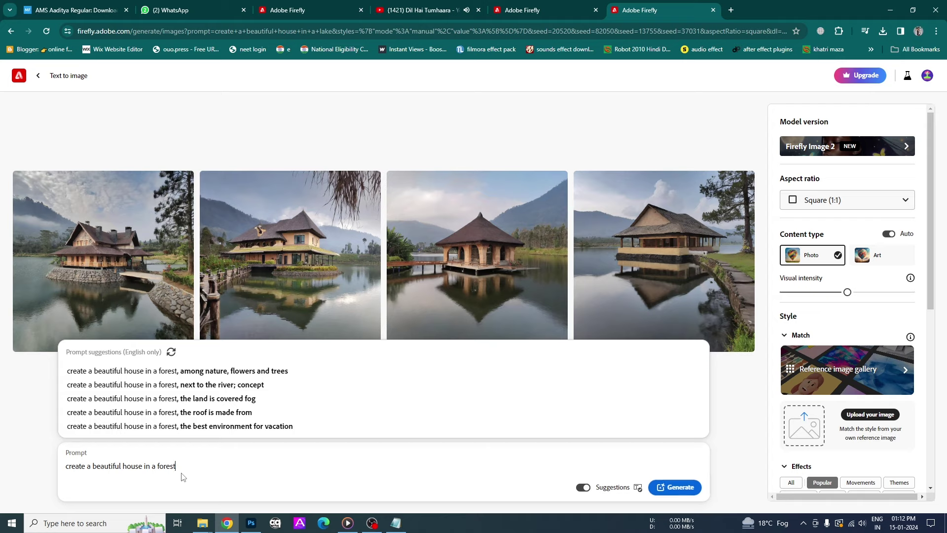
left_click(278, 374)
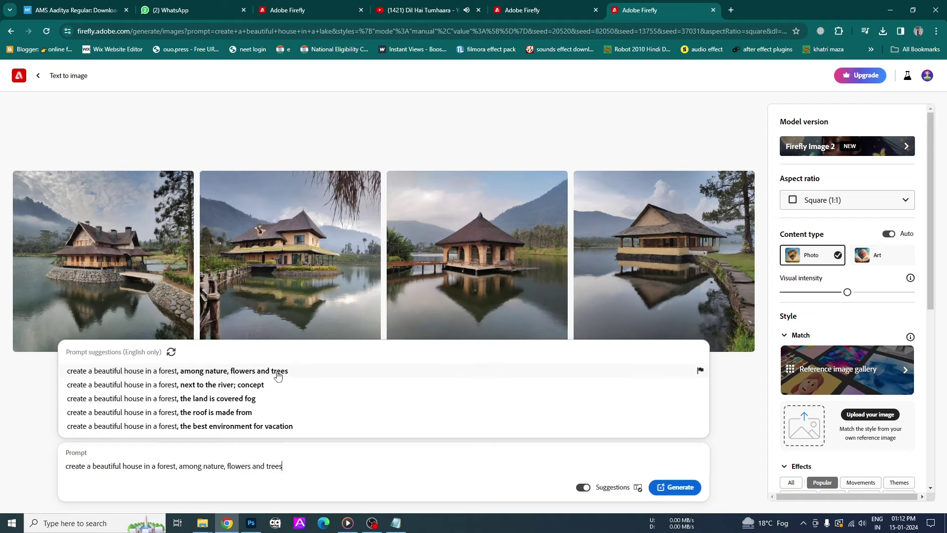
left_click(671, 488)
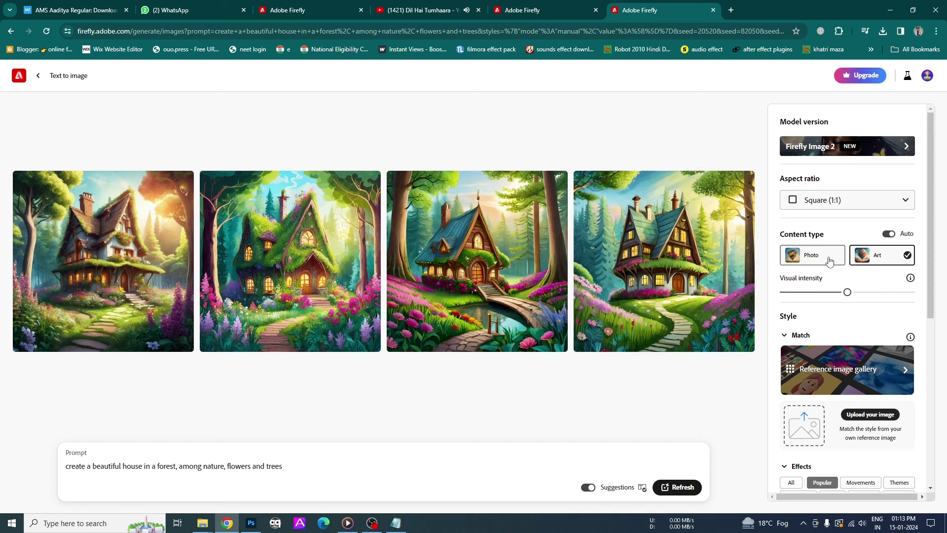
Regenerate the forest house as Photo, download the first image, and return to the gallery.
left_click(811, 255)
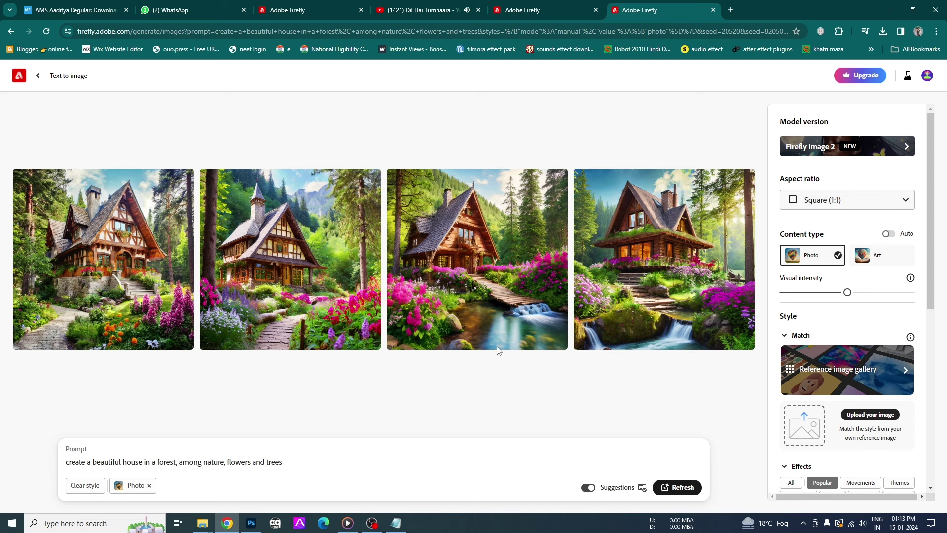
left_click(124, 277)
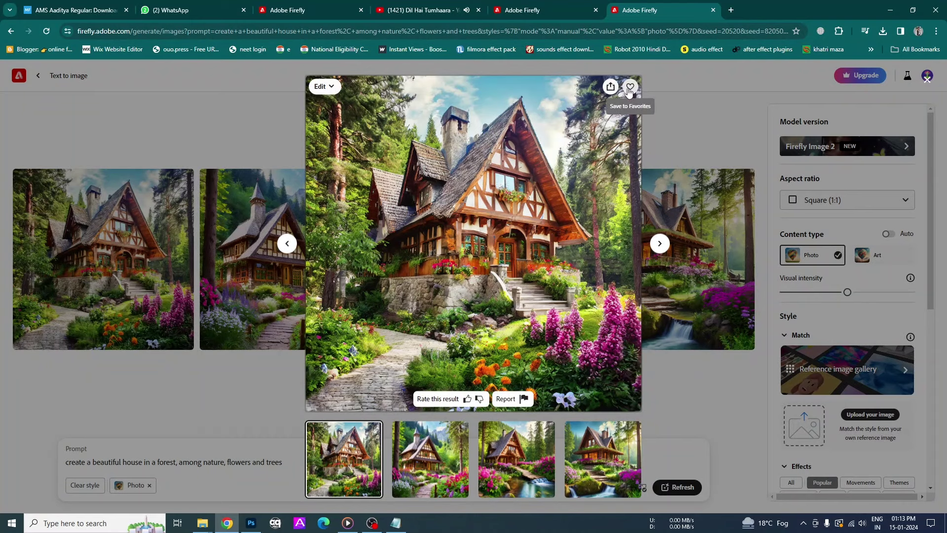
left_click(610, 86)
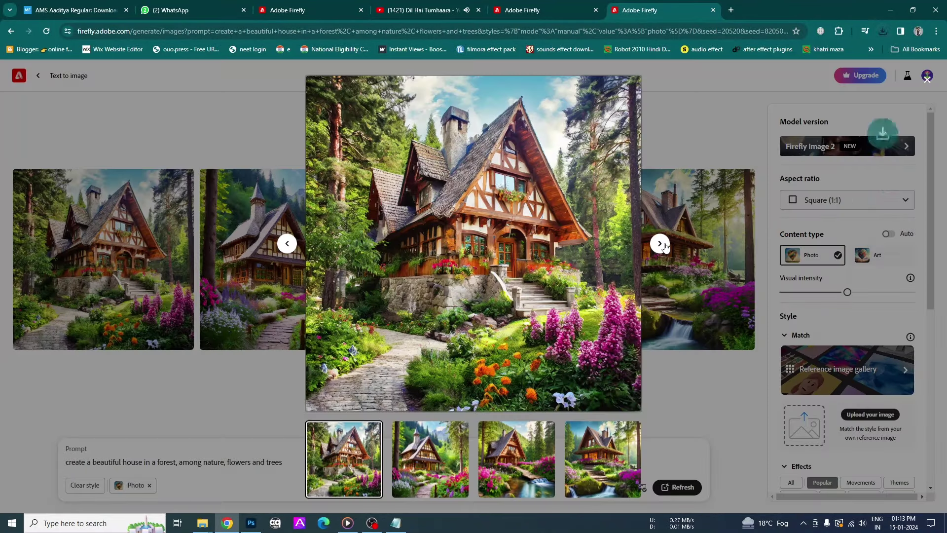
left_click(659, 243)
Generate images from the gallery's sugar skull guitarist sample prompt.
scroll(383, 293, "down", 1)
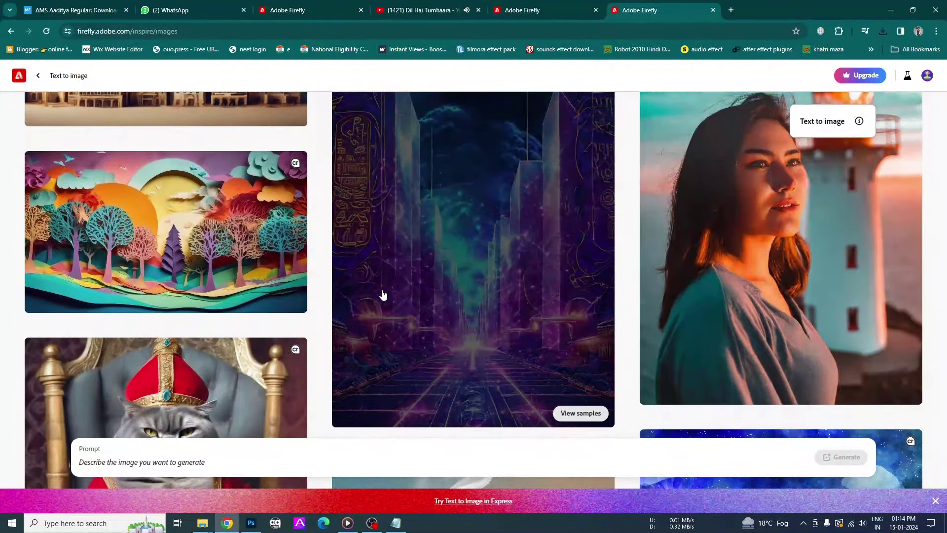
scroll(383, 293, "down", 5)
scroll(383, 293, "down", 4)
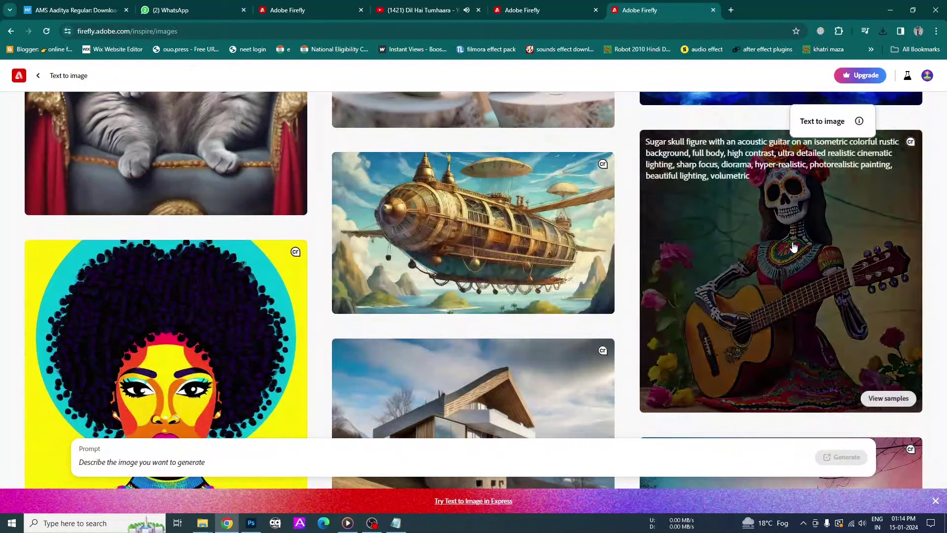
left_click(788, 302)
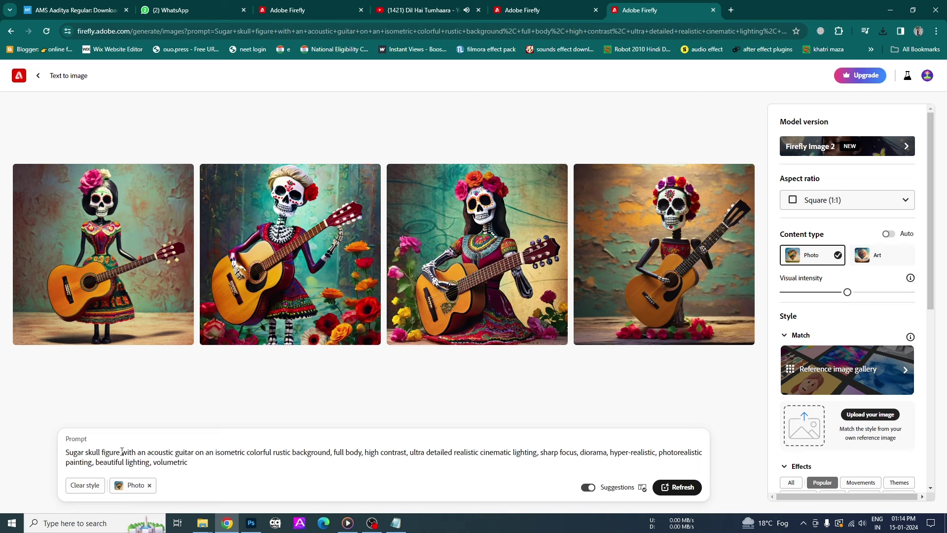
Replace 'Sugar skull figure' with 'beautiful girl' in the prompt and generate.
left_click_drag(120, 452, 63, 459)
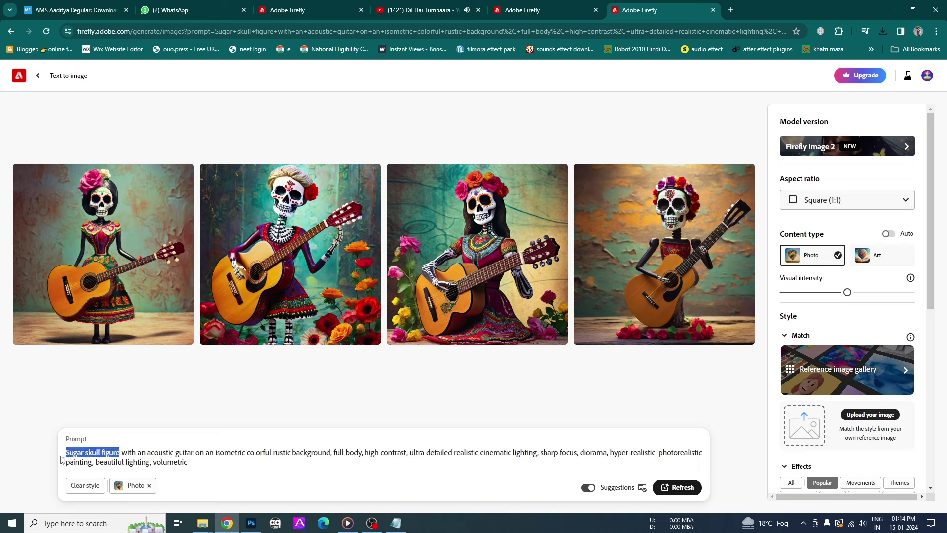
type("bea")
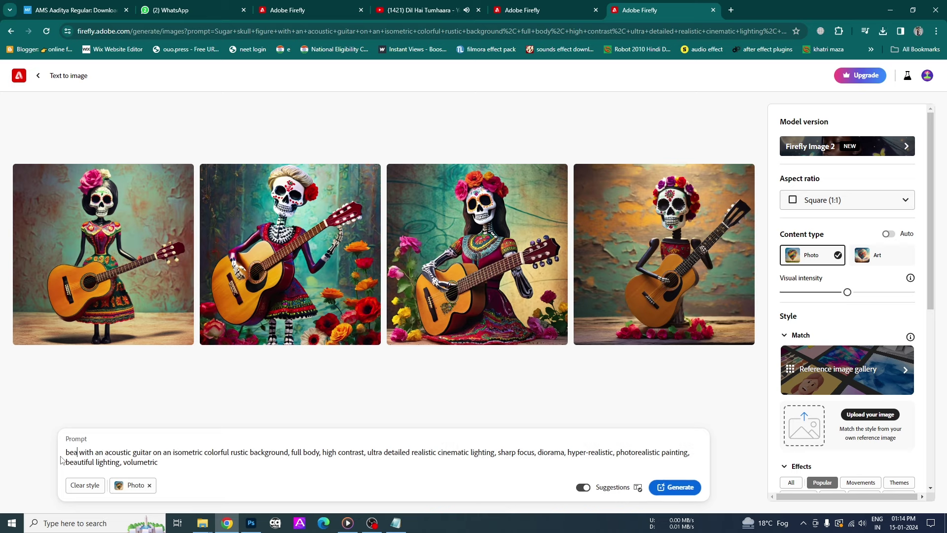
type("utiful ")
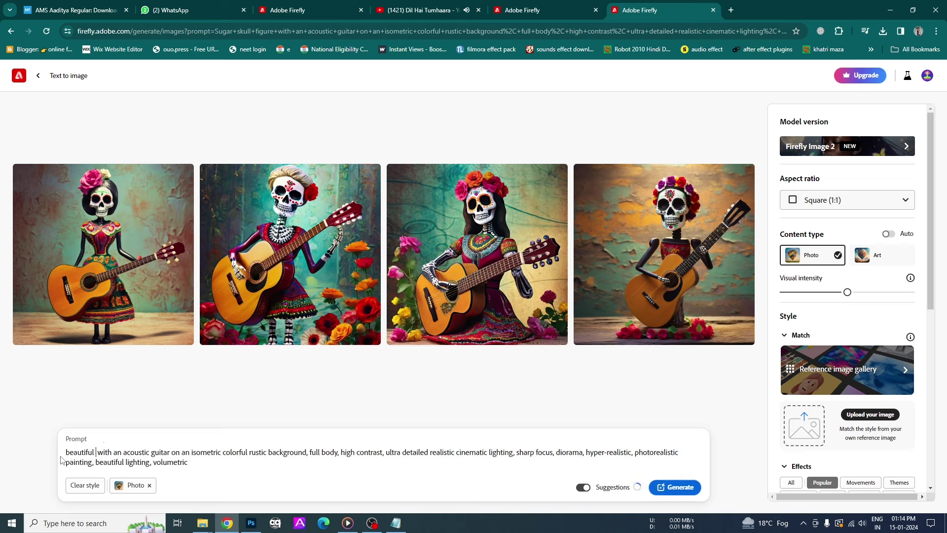
type("girl")
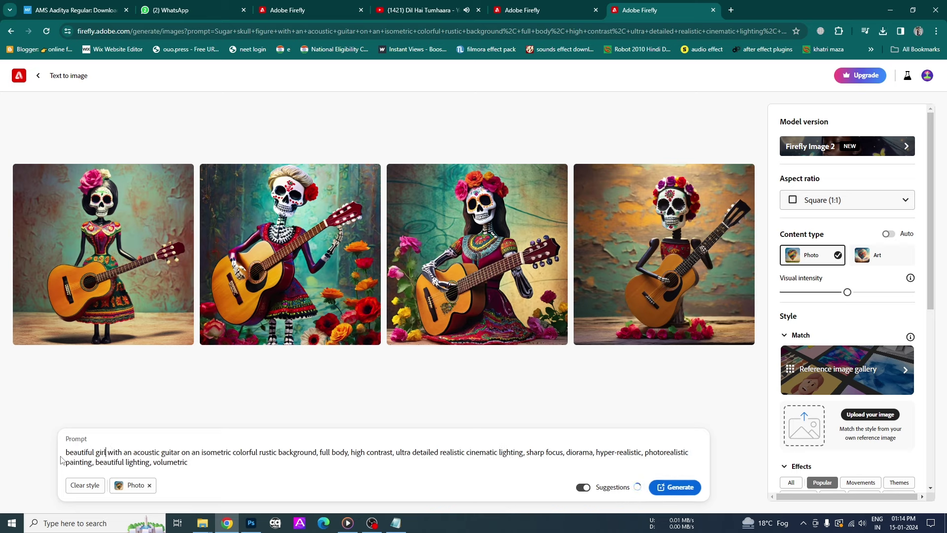
key("Return")
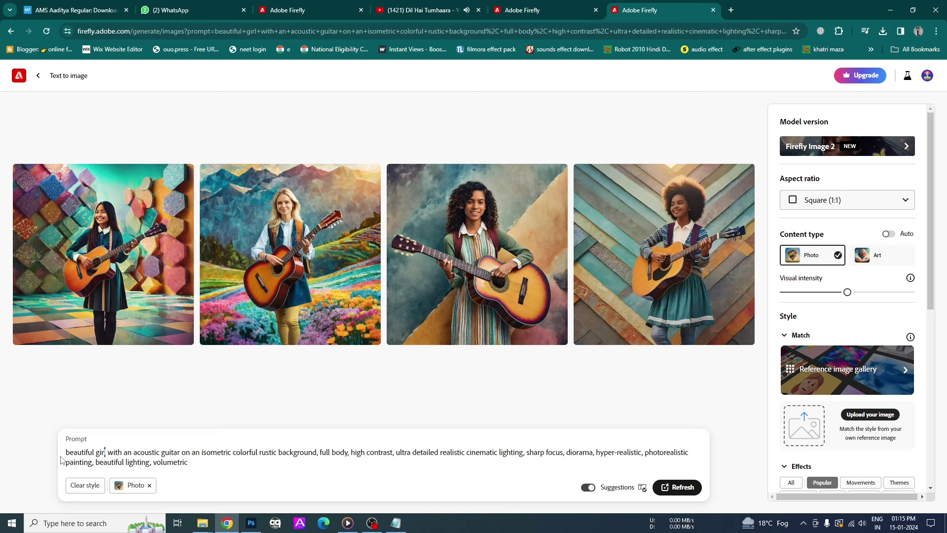
key("shift+Left")
key("shift+Left")
key("shift+Left")
key("shift+Left")
key("shift+Left")
key("shift+Left")
Put 'Ganesh jee' in place of the subject and generate the guitar images.
type("G")
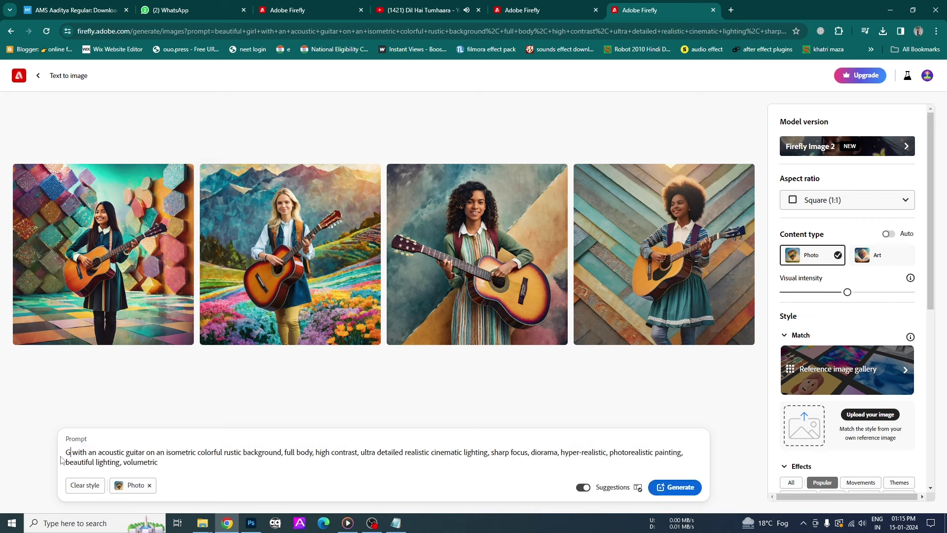
type("anesh")
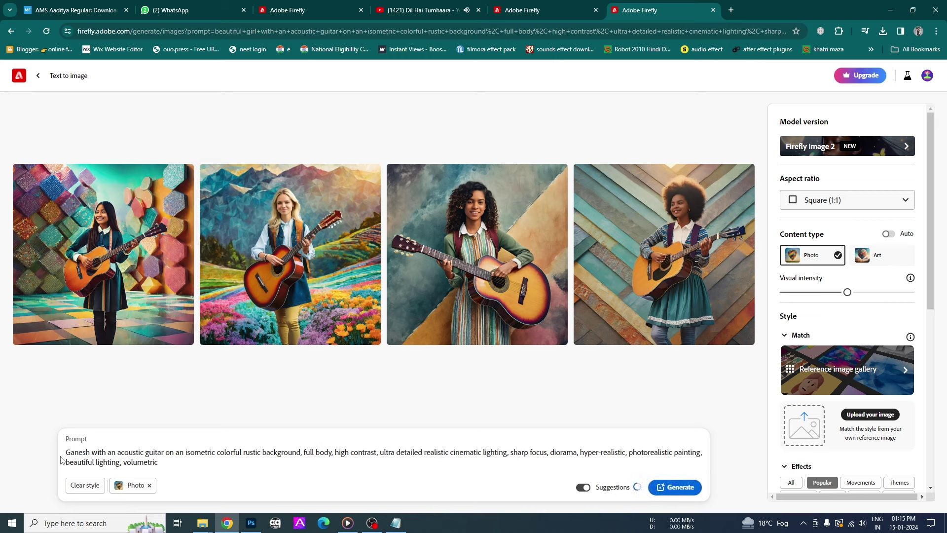
type(" jee")
key("Return")
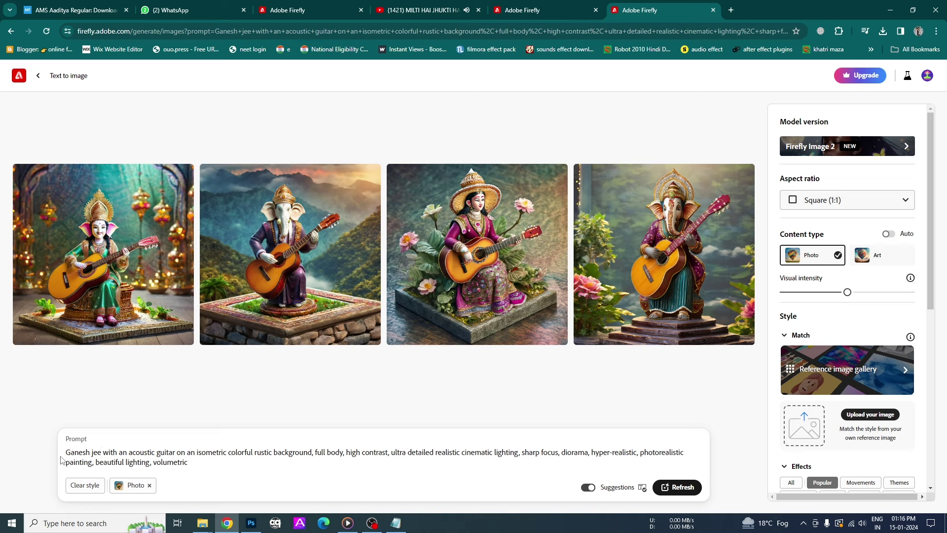
Swap 'Ganesh jee' for 'Cat', generate, and open the fourth black-and-white cat image.
left_click_drag(102, 452, 28, 454)
type("Cat")
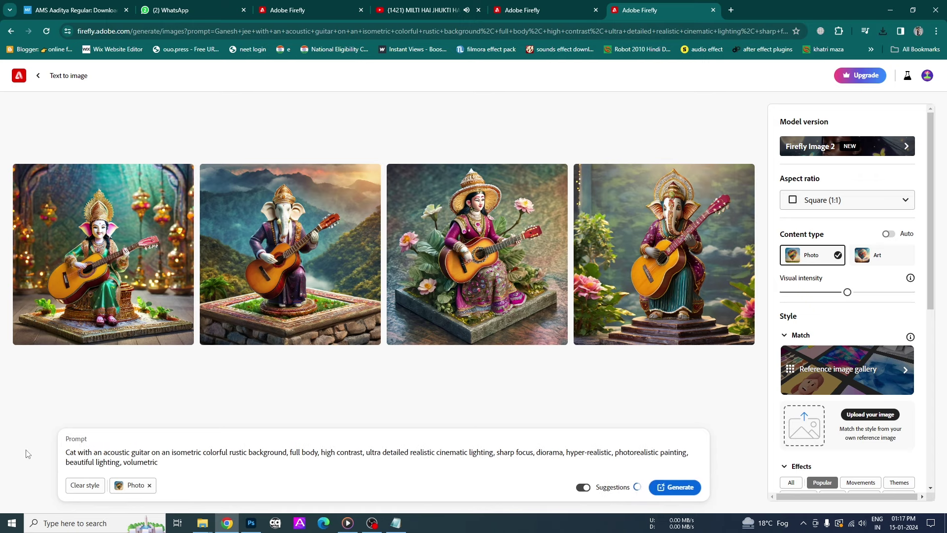
key("Return")
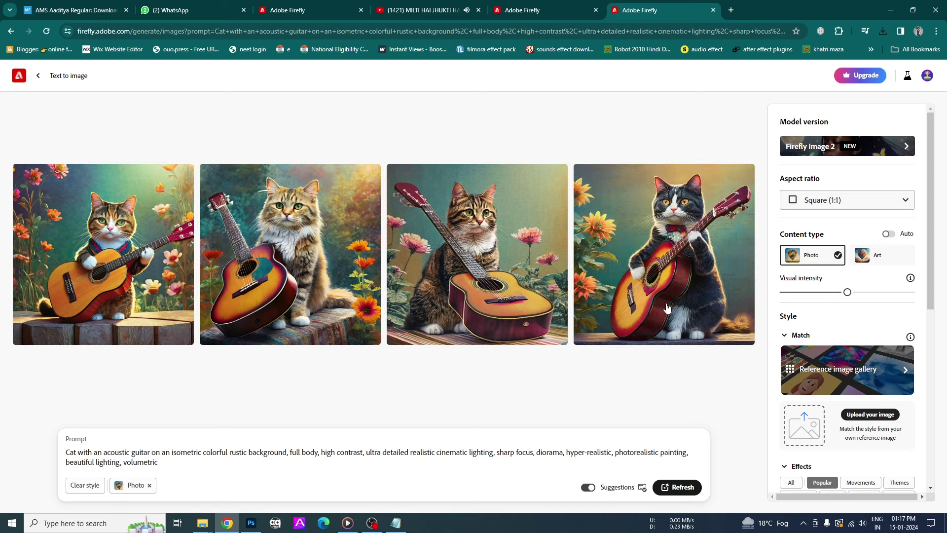
left_click(690, 271)
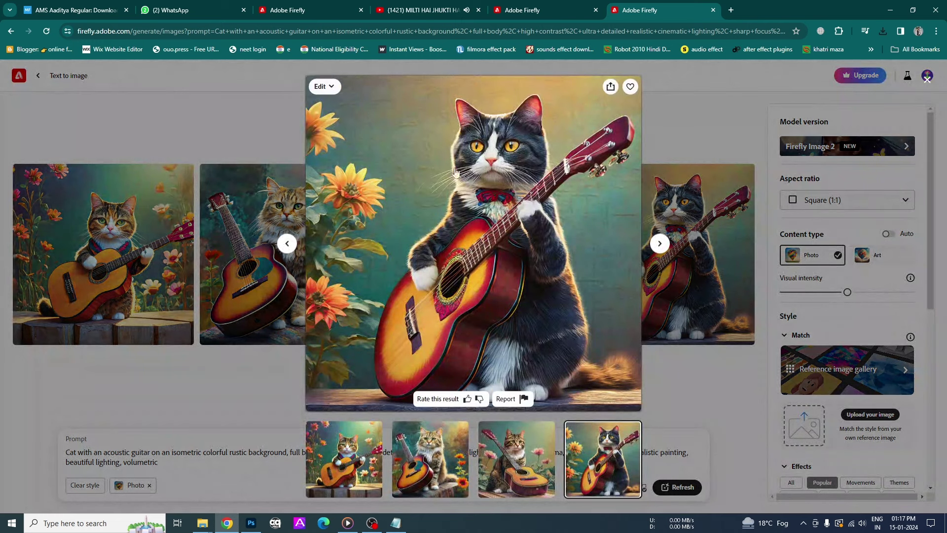
Download the enlarged black-and-white cat guitar image as a 2.7 MB JPG, then close the lightbox.
left_click(610, 89)
left_click(620, 106)
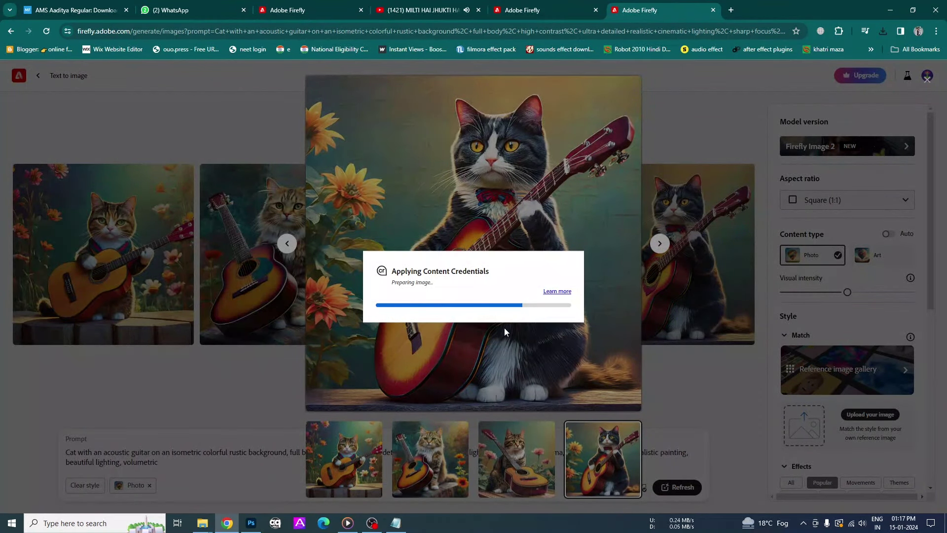
left_click(656, 100)
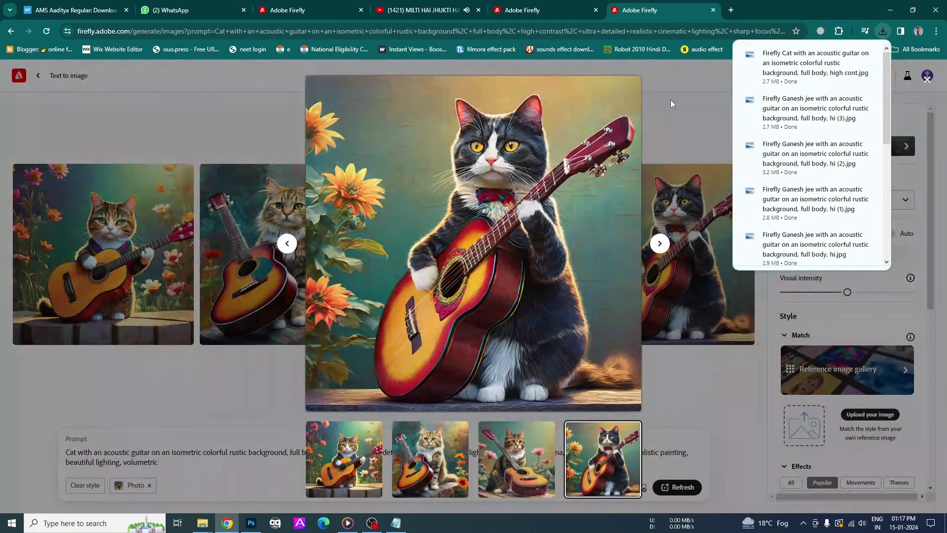
scroll(852, 340, "down", 5)
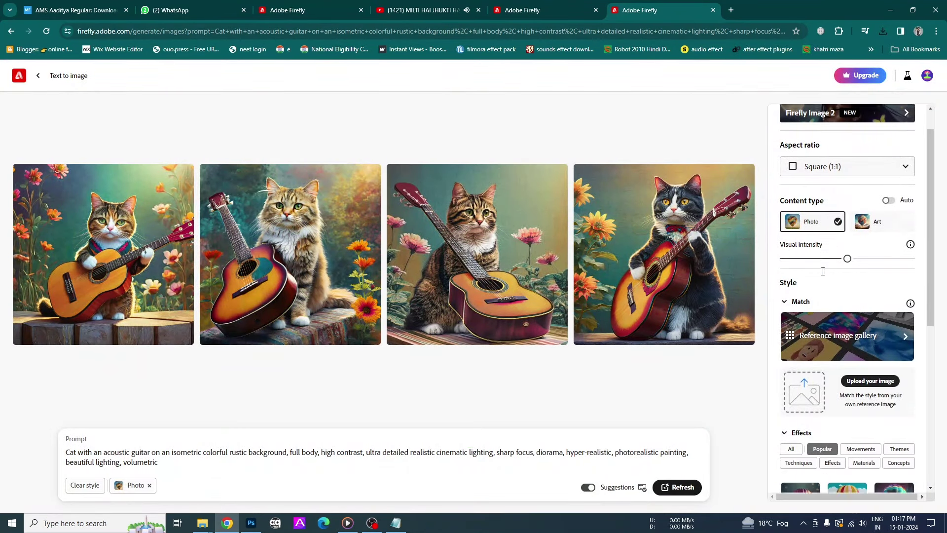
scroll(852, 340, "down", 2)
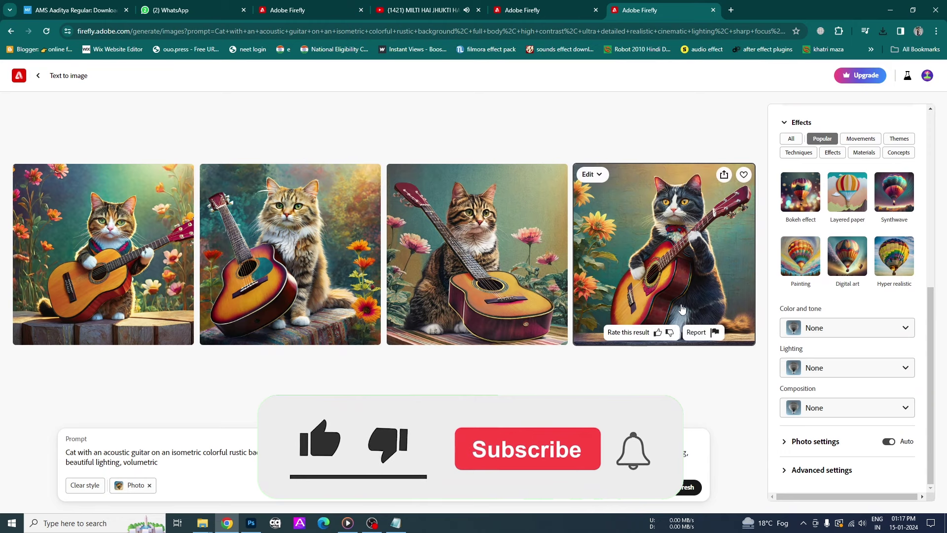